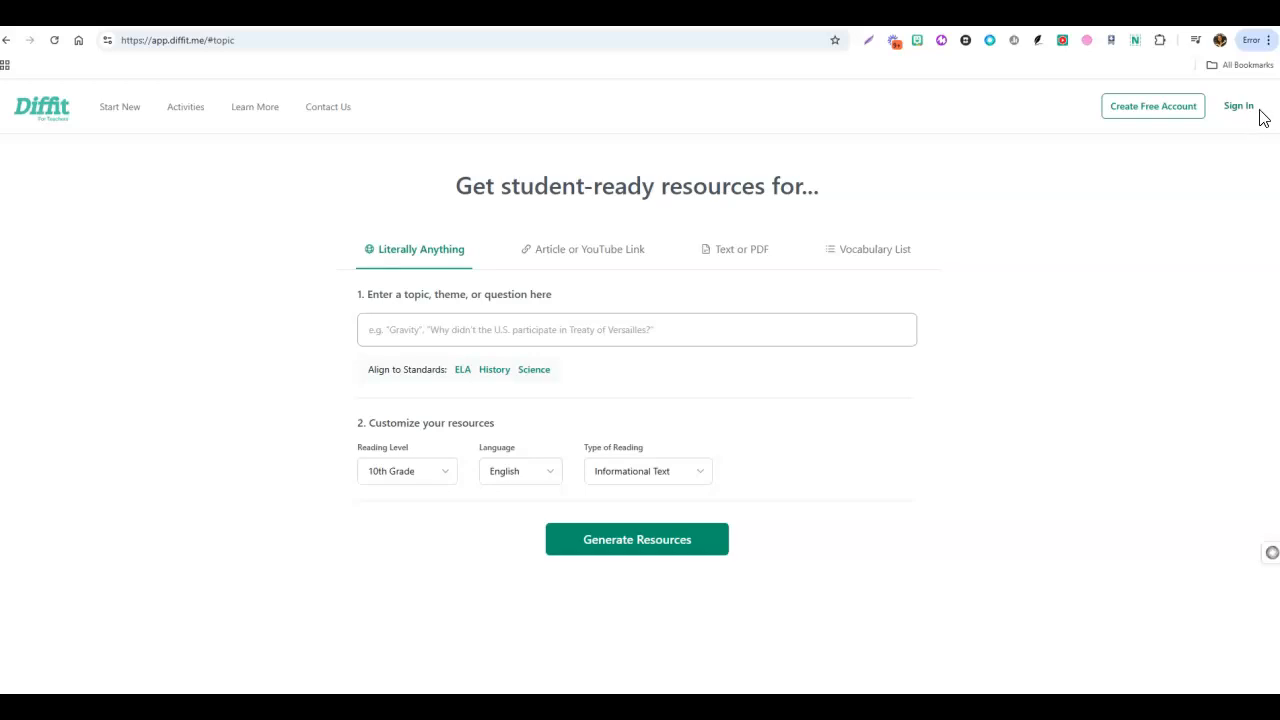
Sign in to the teacher account and look over the article or YouTube link, text or PDF, and vocabulary list source options.
{"action": "left_click", "coordinate": [1241, 115]}
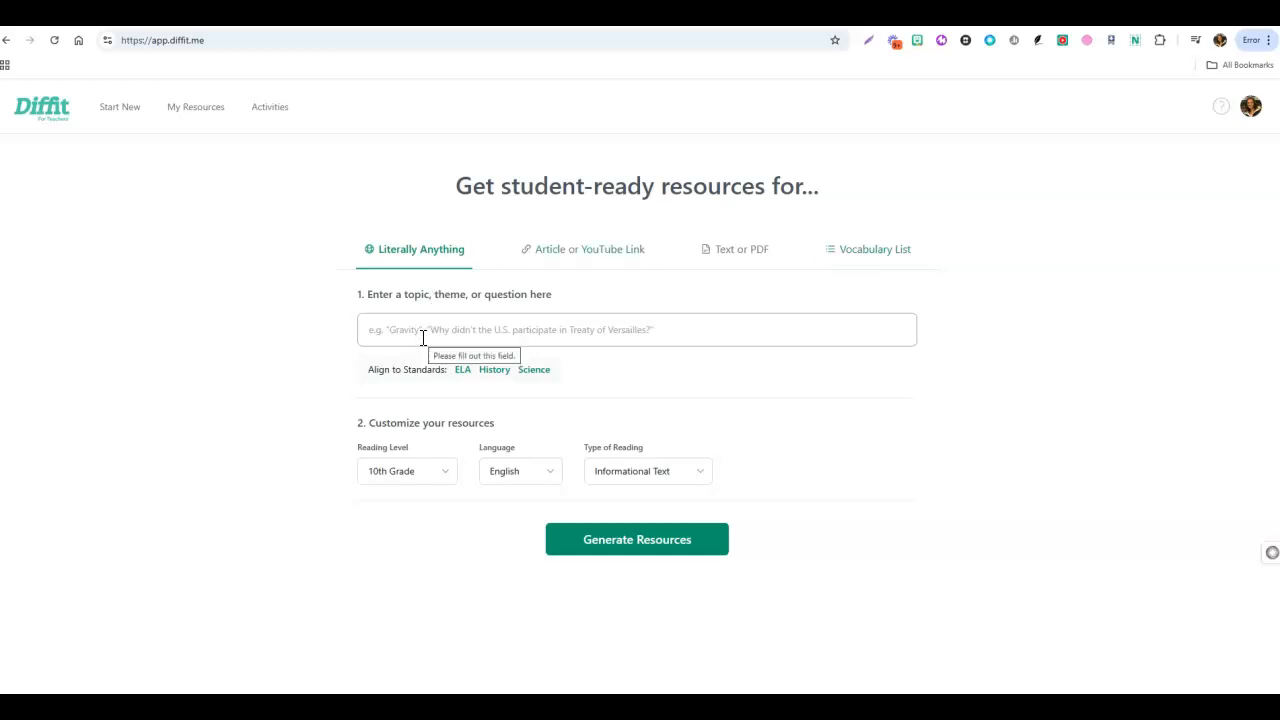
{"action": "left_click", "coordinate": [567, 262]}
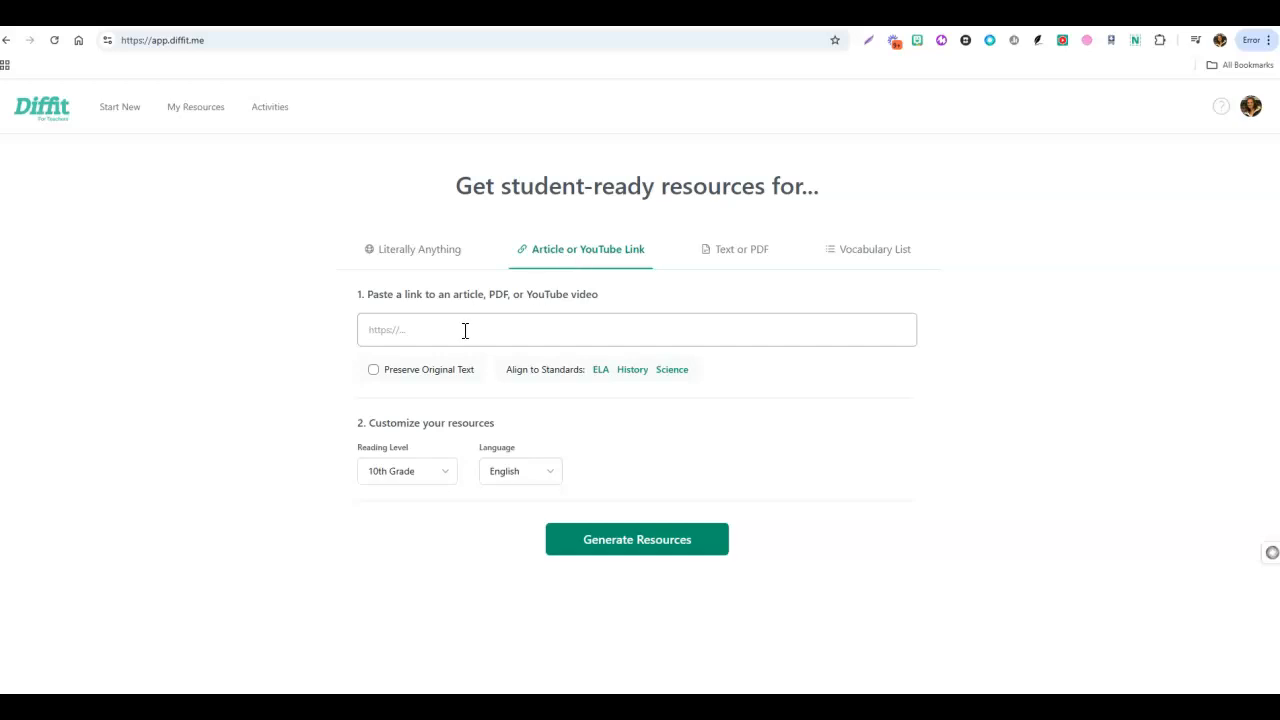
{"action": "left_click", "coordinate": [736, 268]}
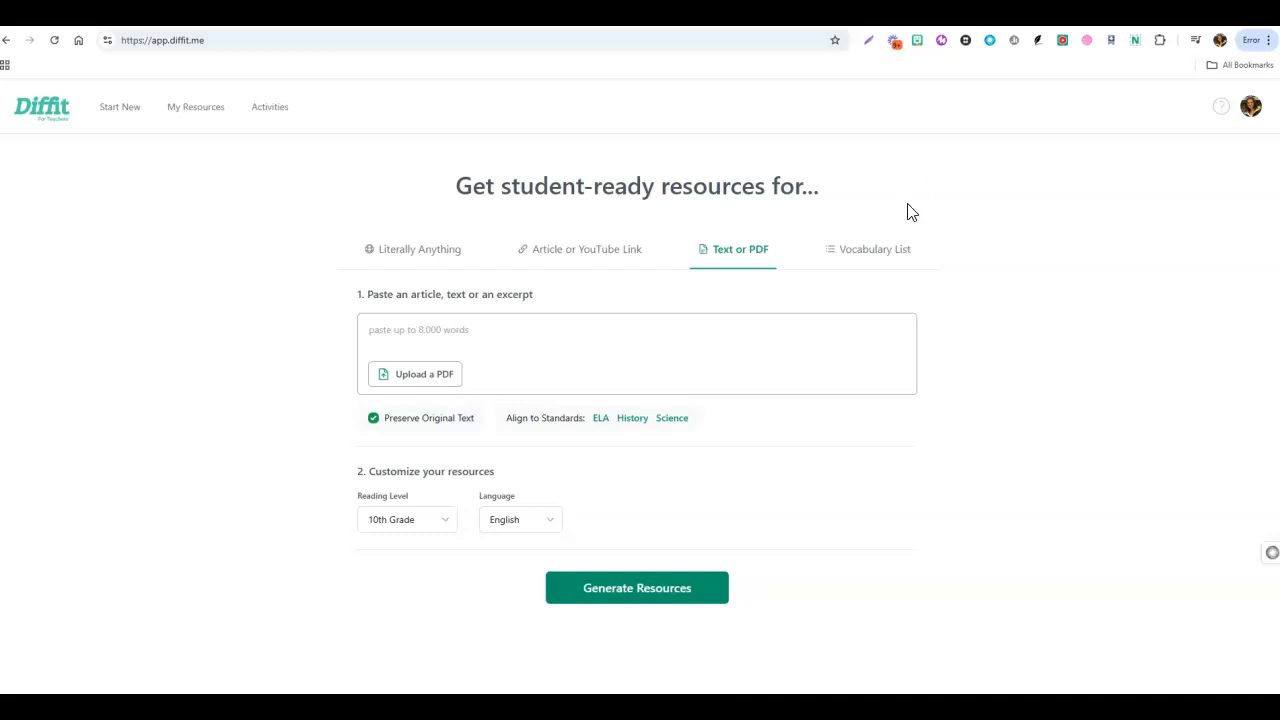
{"action": "left_click", "coordinate": [873, 252]}
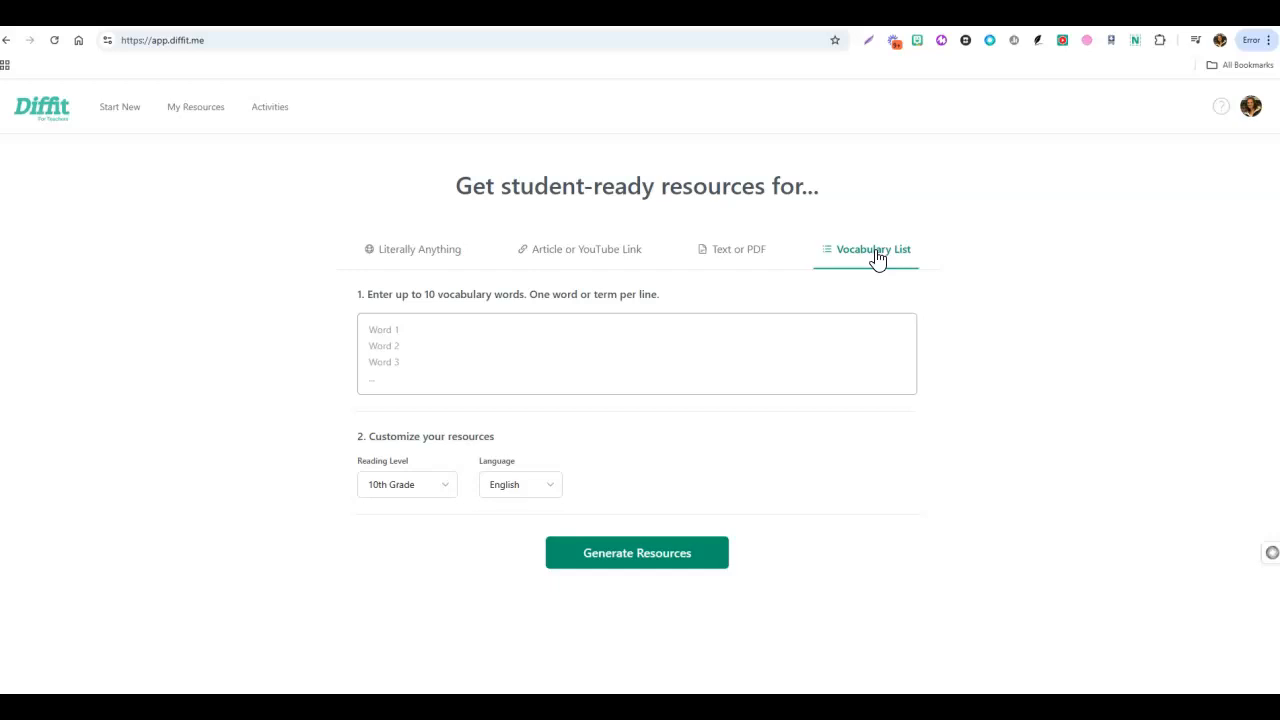
Generate resources on the topic "Elections in the USA" as a 10th Grade informational text in English.
{"action": "left_click", "coordinate": [421, 252]}
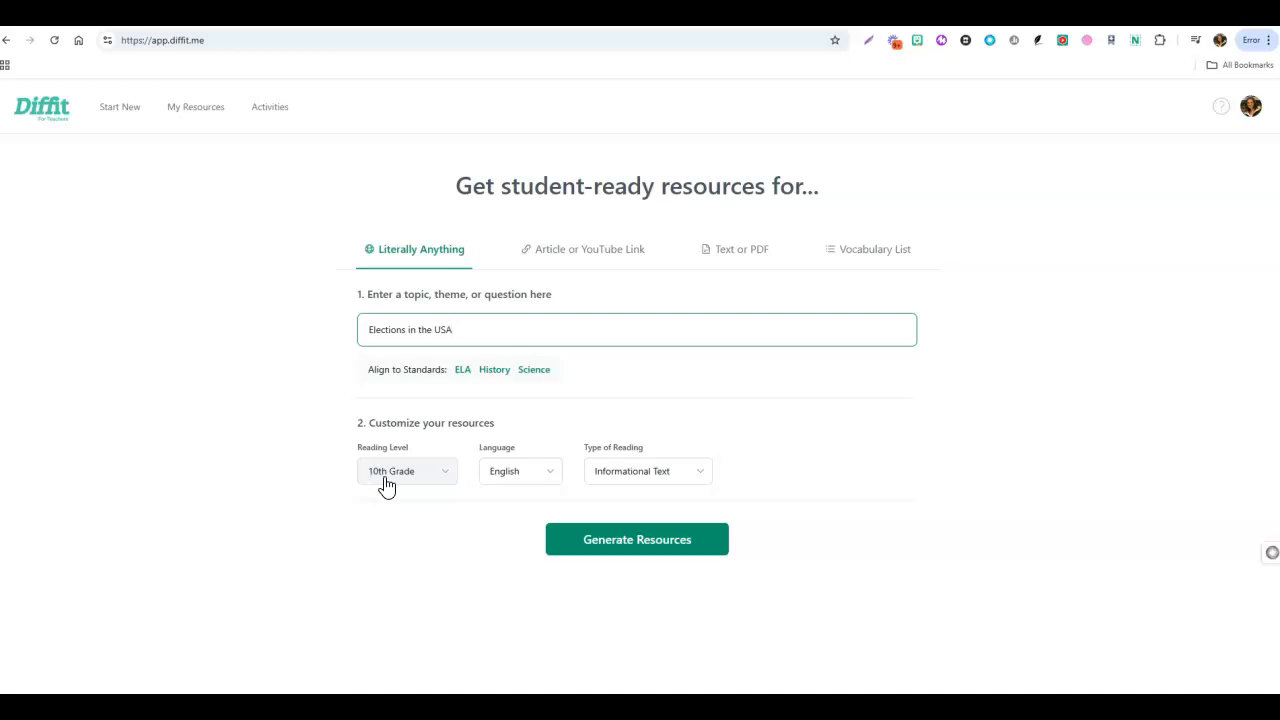
{"action": "left_click", "coordinate": [507, 487]}
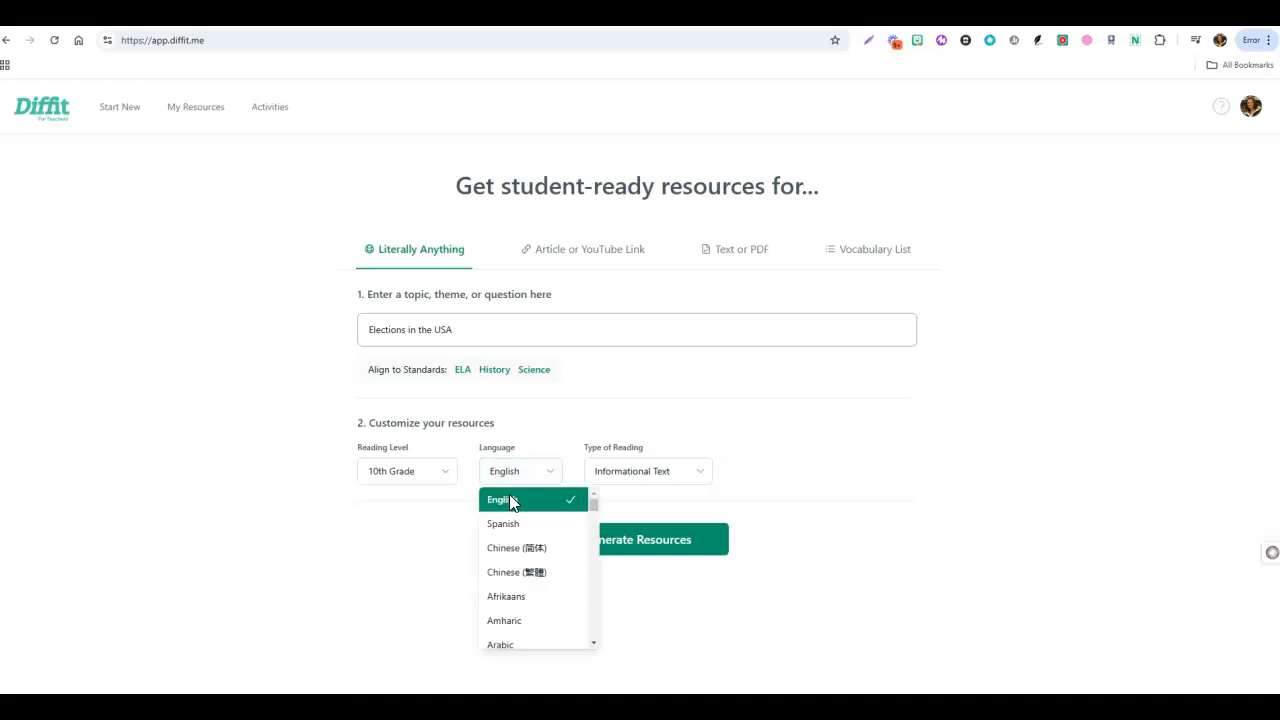
{"action": "left_click", "coordinate": [440, 552]}
{"action": "left_click", "coordinate": [664, 482]}
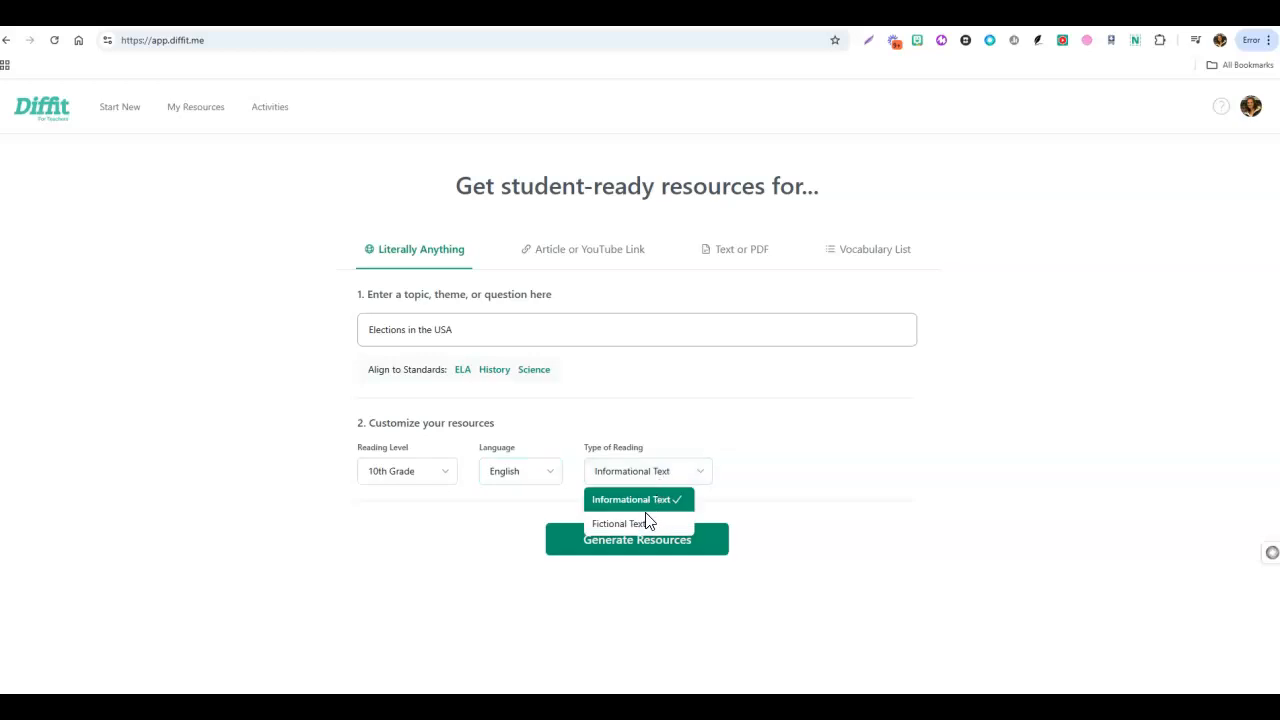
{"action": "left_click", "coordinate": [643, 549]}
{"action": "left_click", "coordinate": [643, 548]}
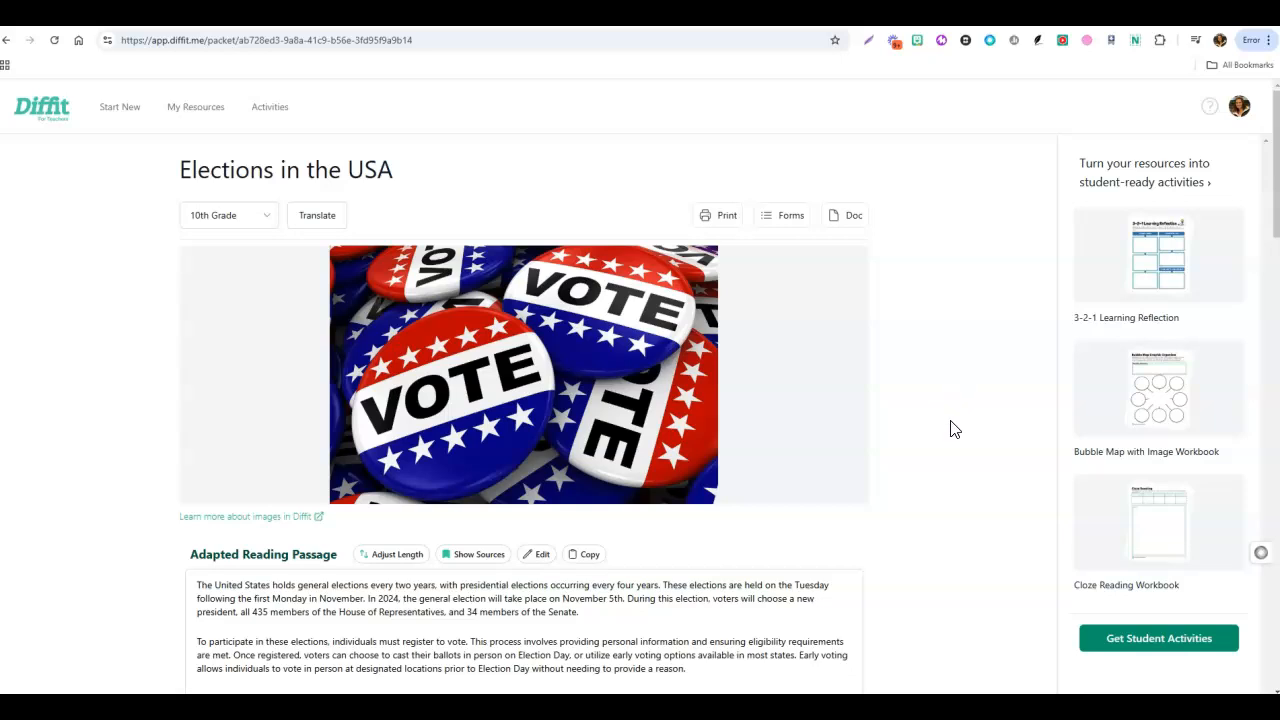
Read through the adapted reading passage and show its sources to examine the citations and source list.
{"action": "scroll", "coordinate": [951, 429], "scroll_direction": "down", "scroll_amount": 1}
{"action": "mouse_move", "coordinate": [744, 346]}
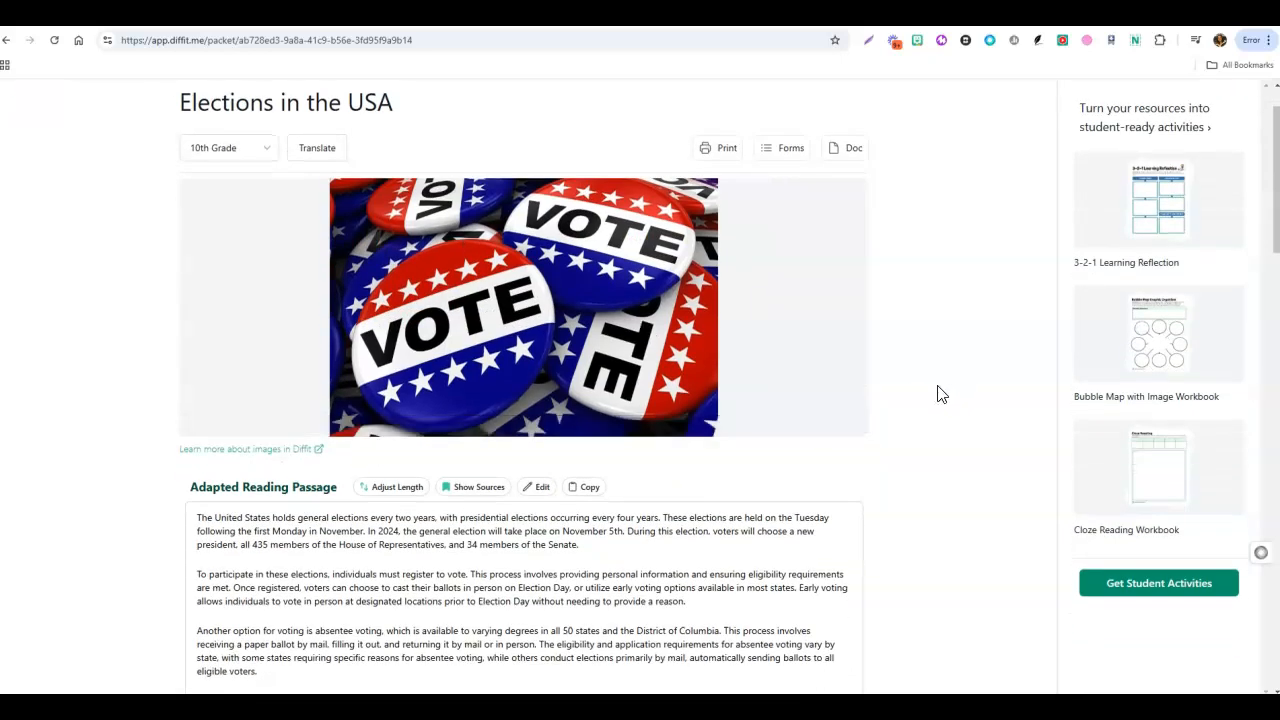
{"action": "scroll", "coordinate": [938, 394], "scroll_direction": "down", "scroll_amount": 3}
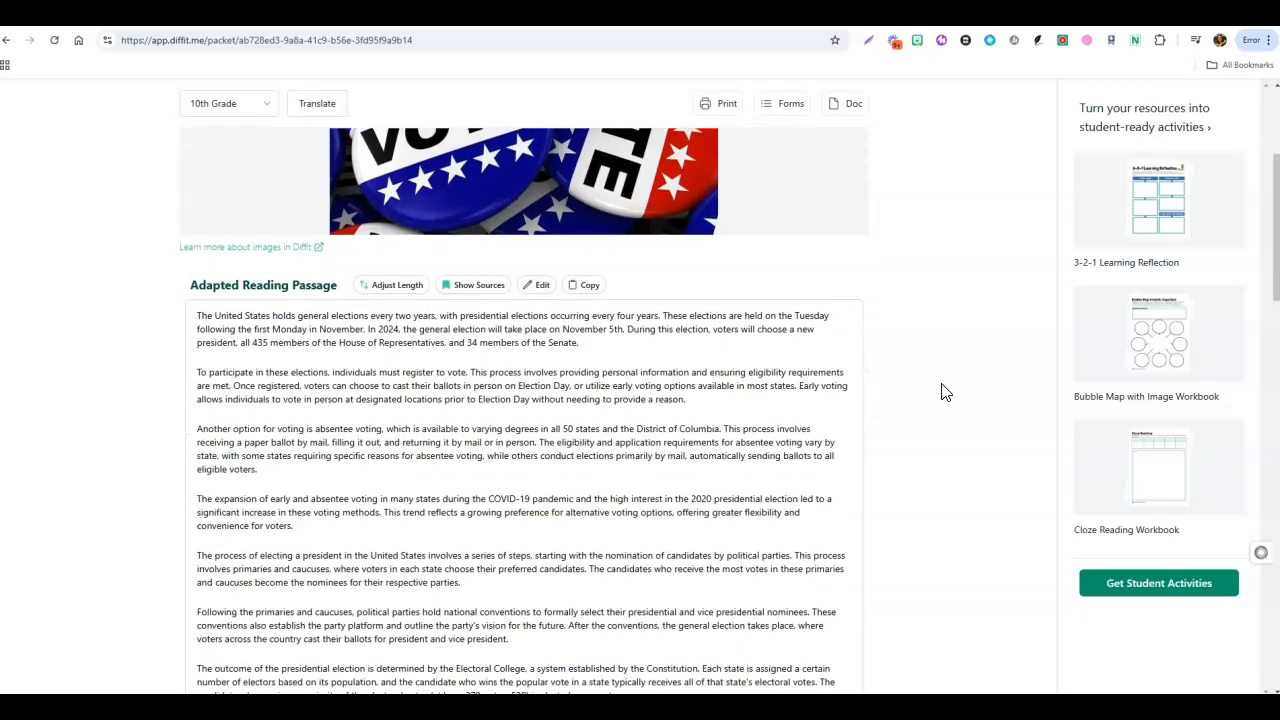
{"action": "scroll", "coordinate": [944, 393], "scroll_direction": "down", "scroll_amount": 1}
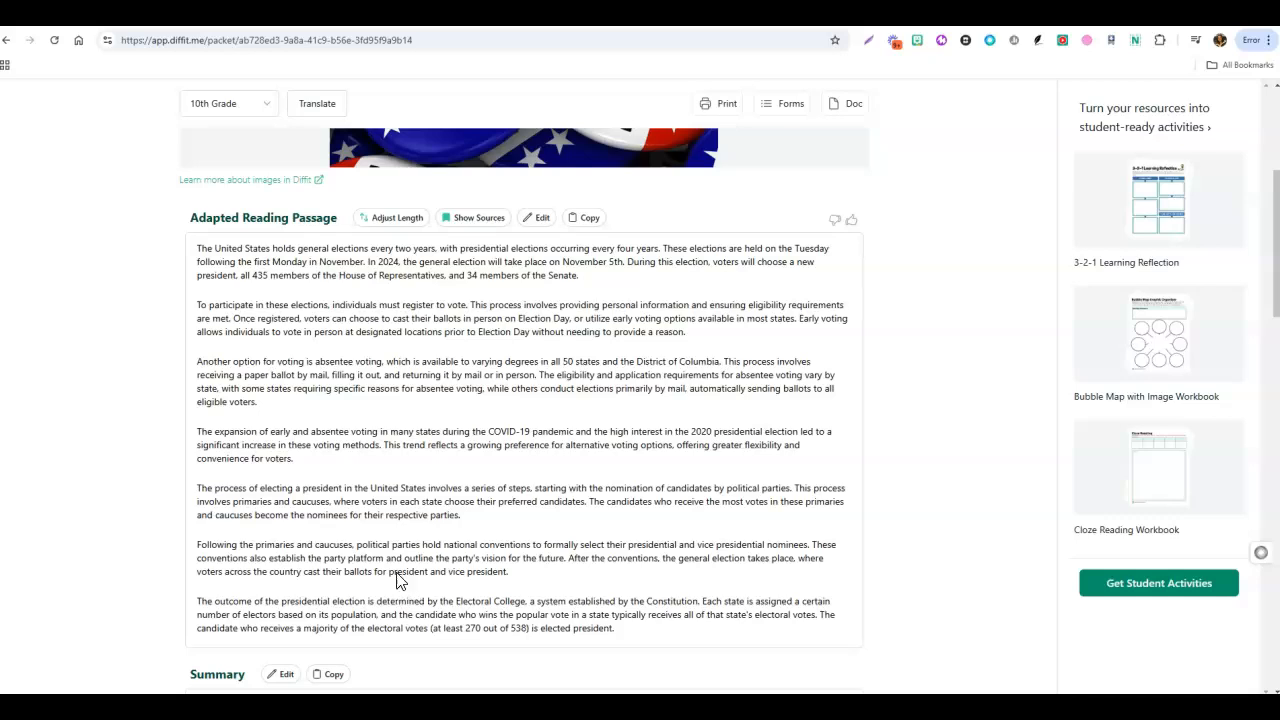
{"action": "left_click", "coordinate": [473, 229]}
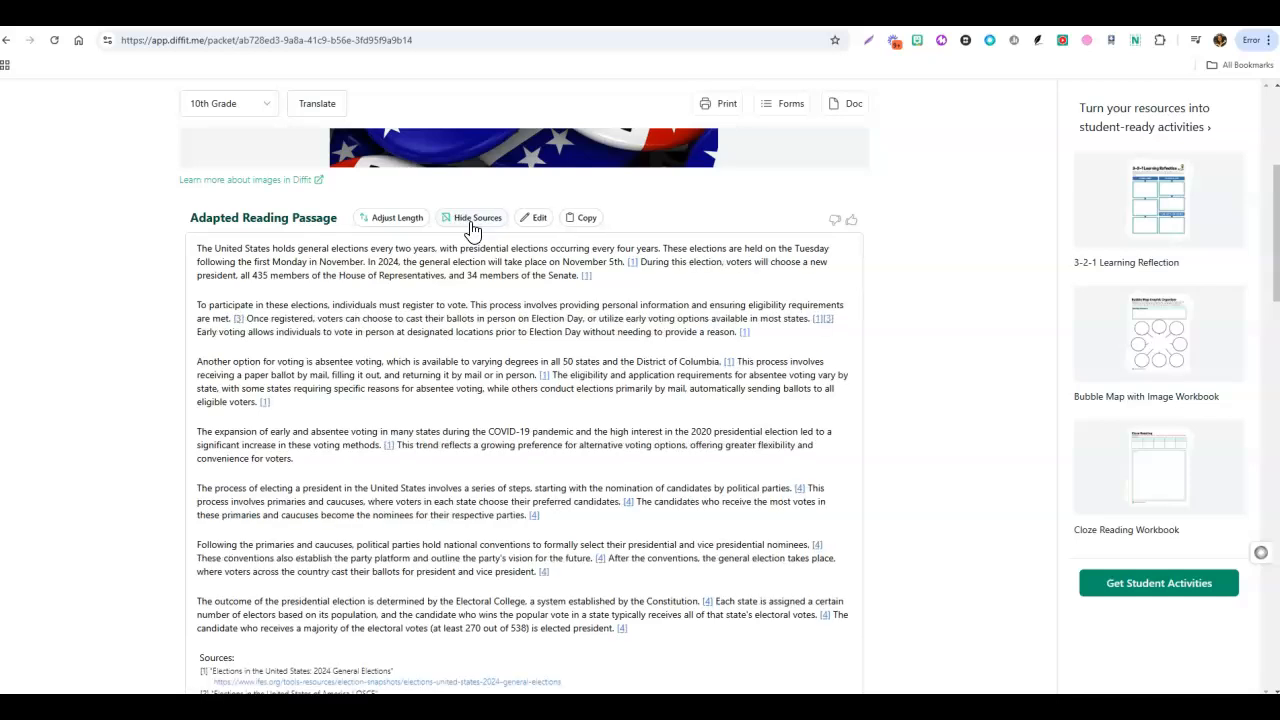
{"action": "scroll", "coordinate": [376, 588], "scroll_direction": "down", "scroll_amount": 2}
{"action": "scroll", "coordinate": [297, 591], "scroll_direction": "down", "scroll_amount": 1}
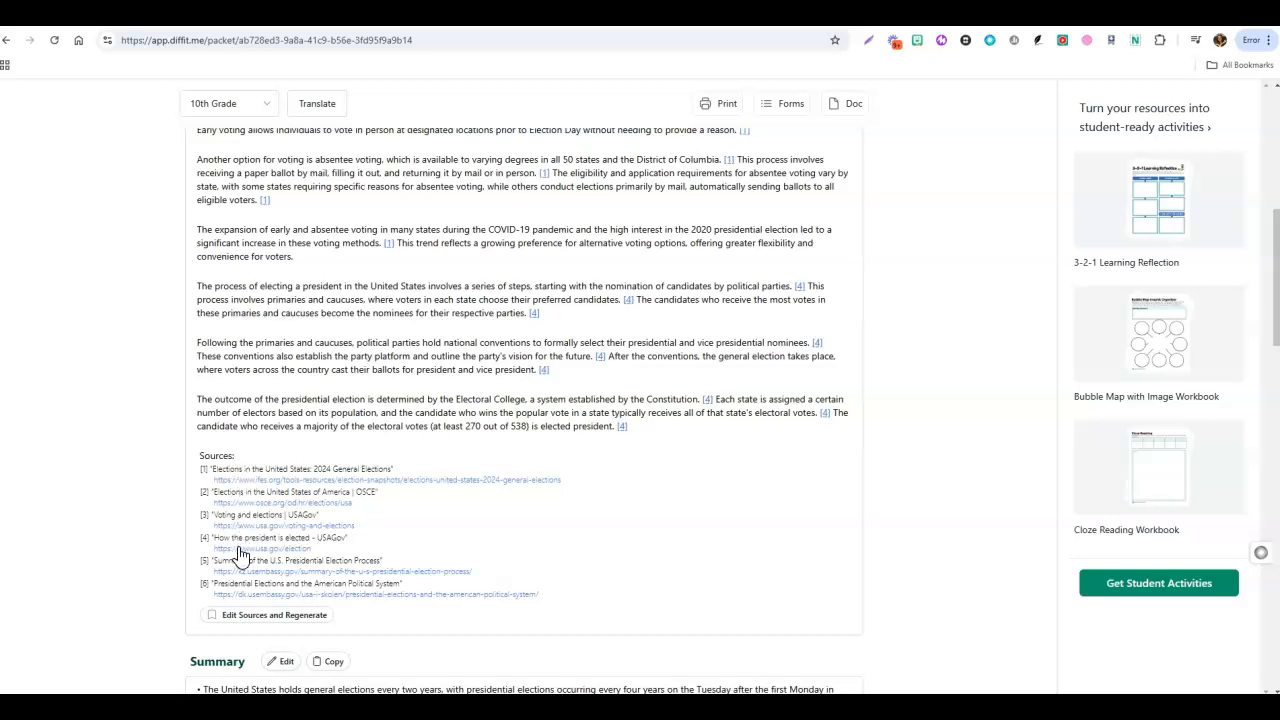
Exclude the source "Presidential Elections and the American Political System" and regenerate the passage.
{"action": "left_click", "coordinate": [252, 616]}
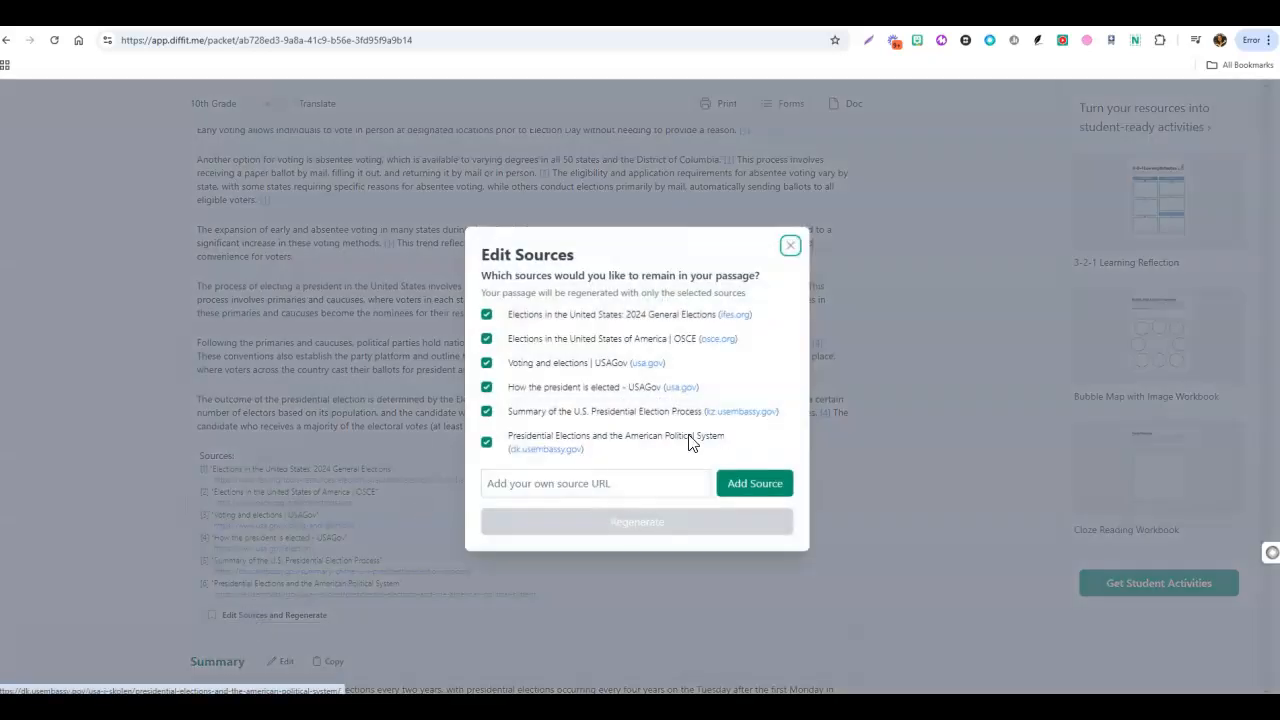
{"action": "left_click", "coordinate": [487, 445]}
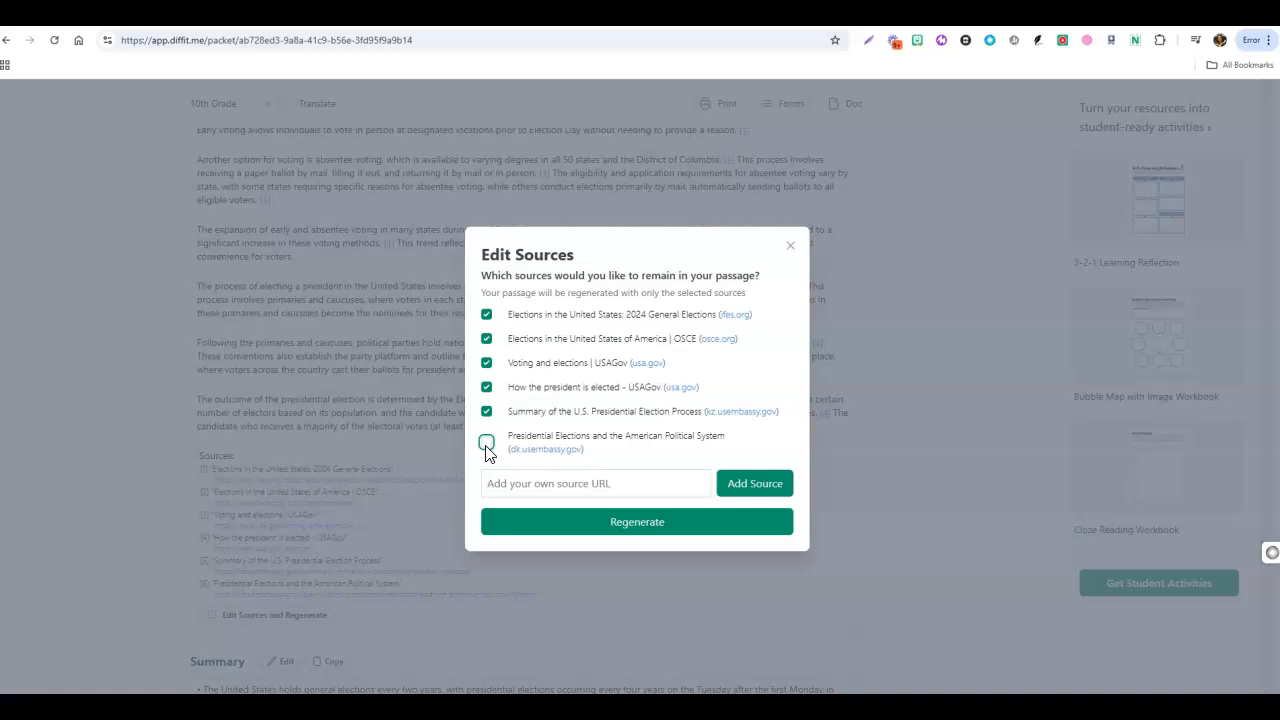
{"action": "left_click", "coordinate": [608, 524]}
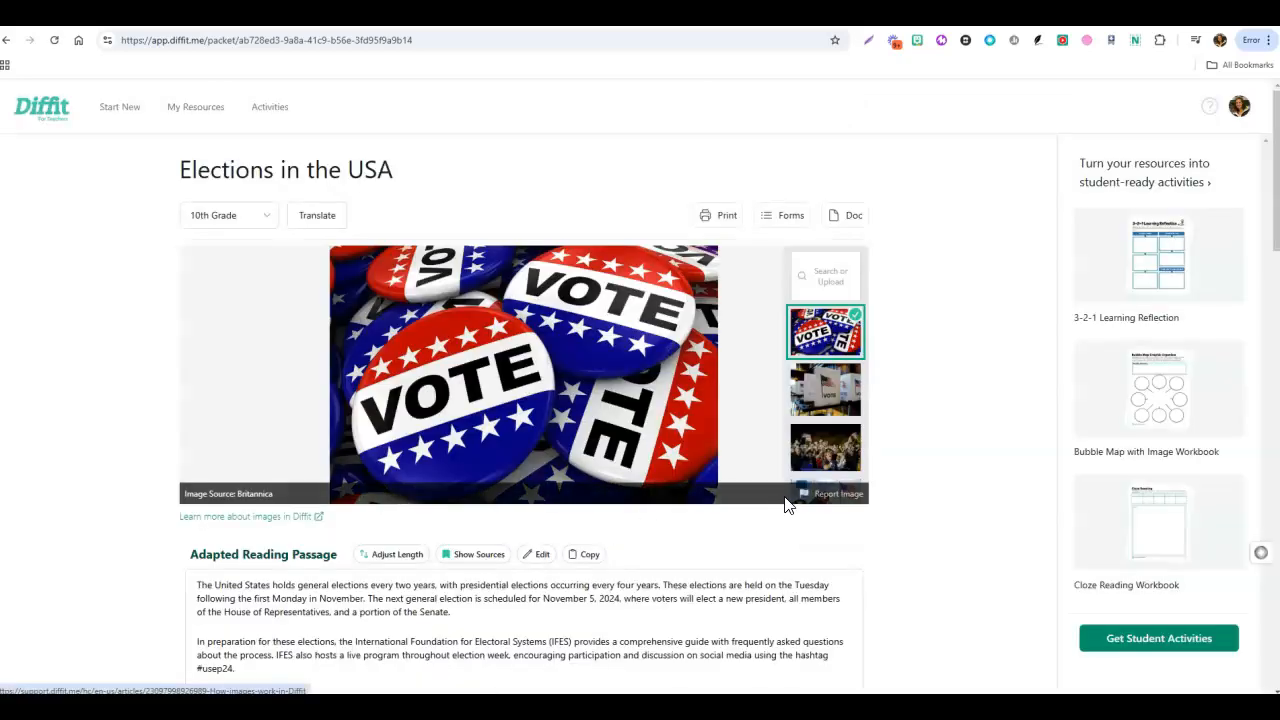
Show the regenerated passage's sources and check its citations and source list.
{"action": "scroll", "coordinate": [894, 510], "scroll_direction": "down", "scroll_amount": 3}
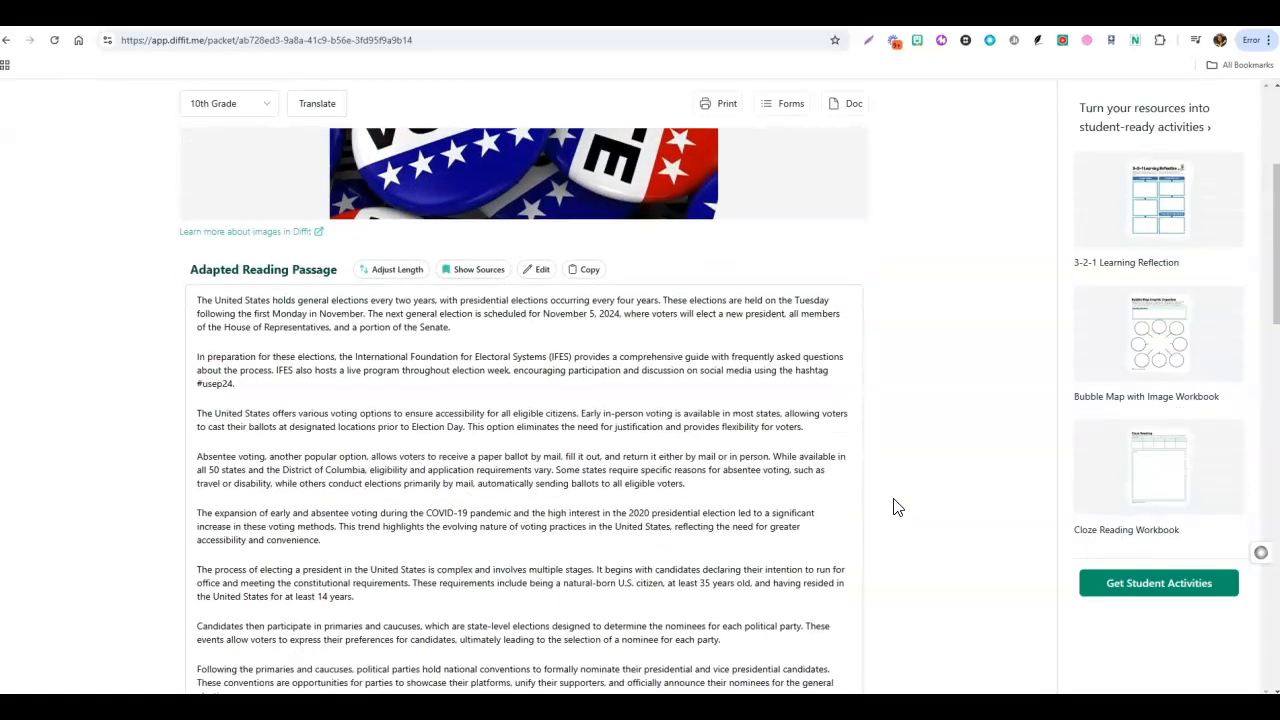
{"action": "scroll", "coordinate": [891, 508], "scroll_direction": "down", "scroll_amount": 2}
{"action": "scroll", "coordinate": [700, 370], "scroll_direction": "up", "scroll_amount": 1}
{"action": "left_click", "coordinate": [484, 222]}
{"action": "scroll", "coordinate": [463, 456], "scroll_direction": "down", "scroll_amount": 2}
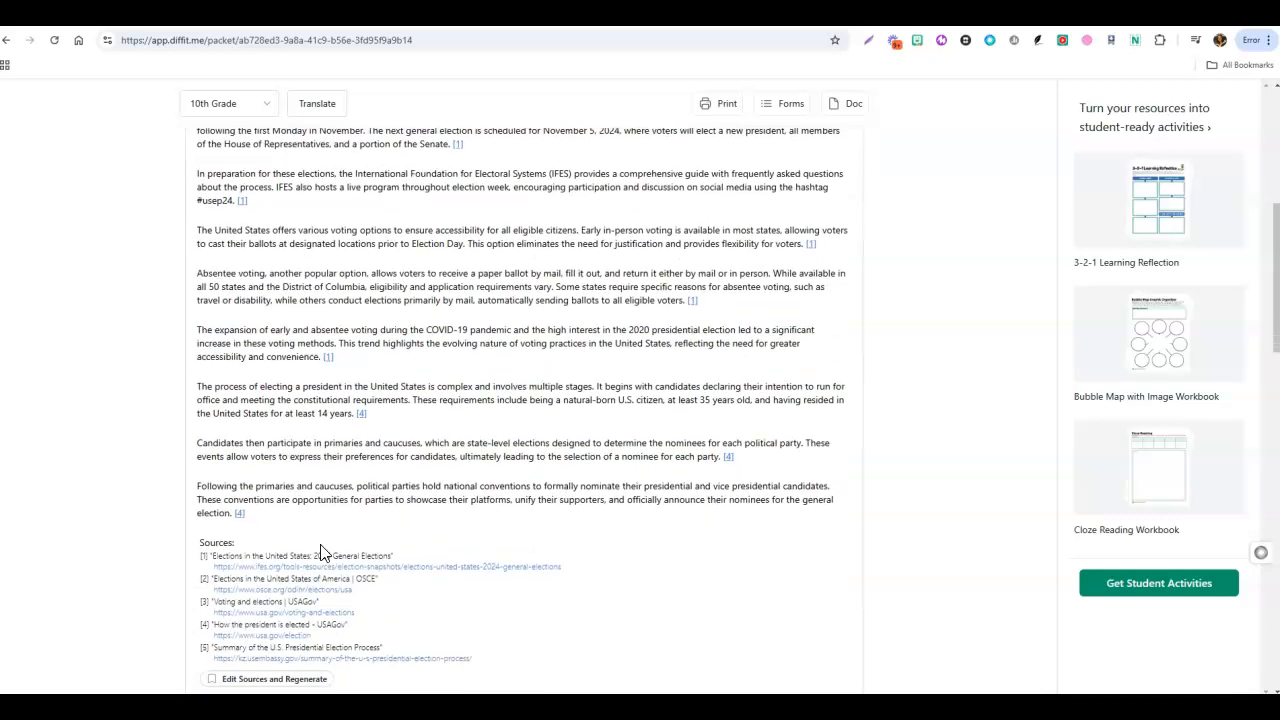
{"action": "scroll", "coordinate": [491, 248], "scroll_direction": "up", "scroll_amount": 2}
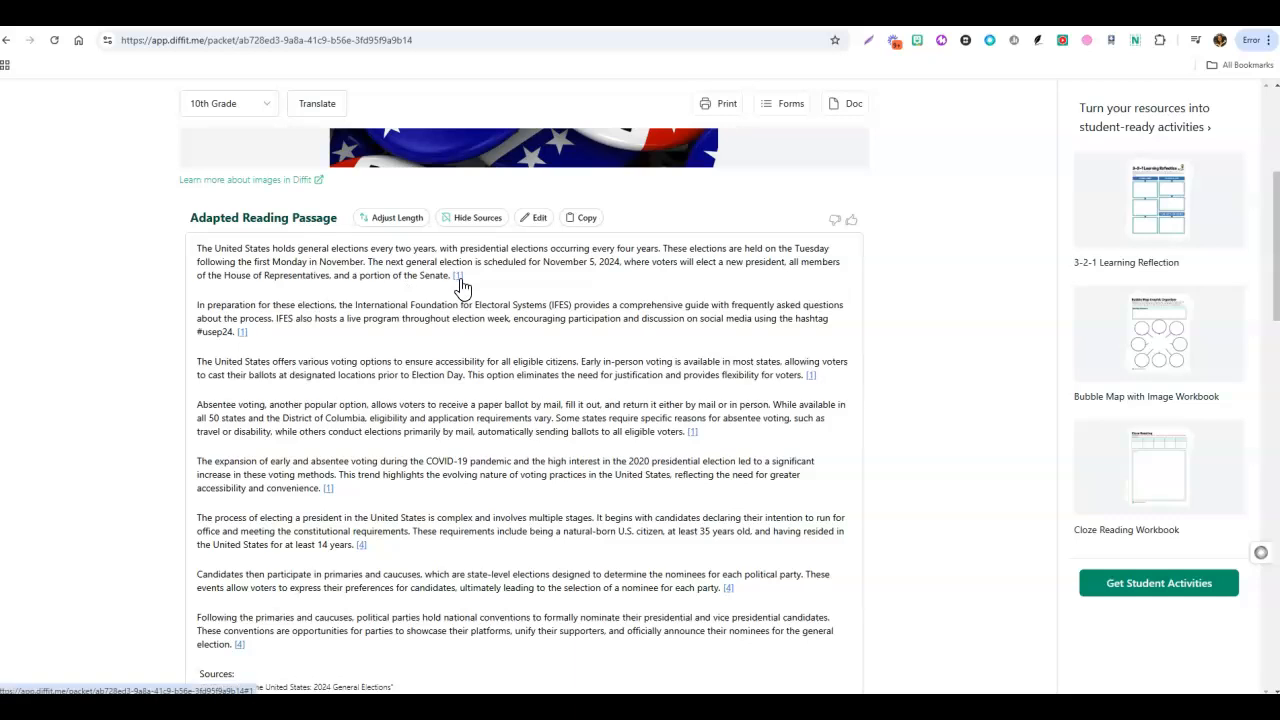
Follow the passage's first citation to its ifes.org source page, then close that page and return to the passage.
{"action": "left_click", "coordinate": [459, 278]}
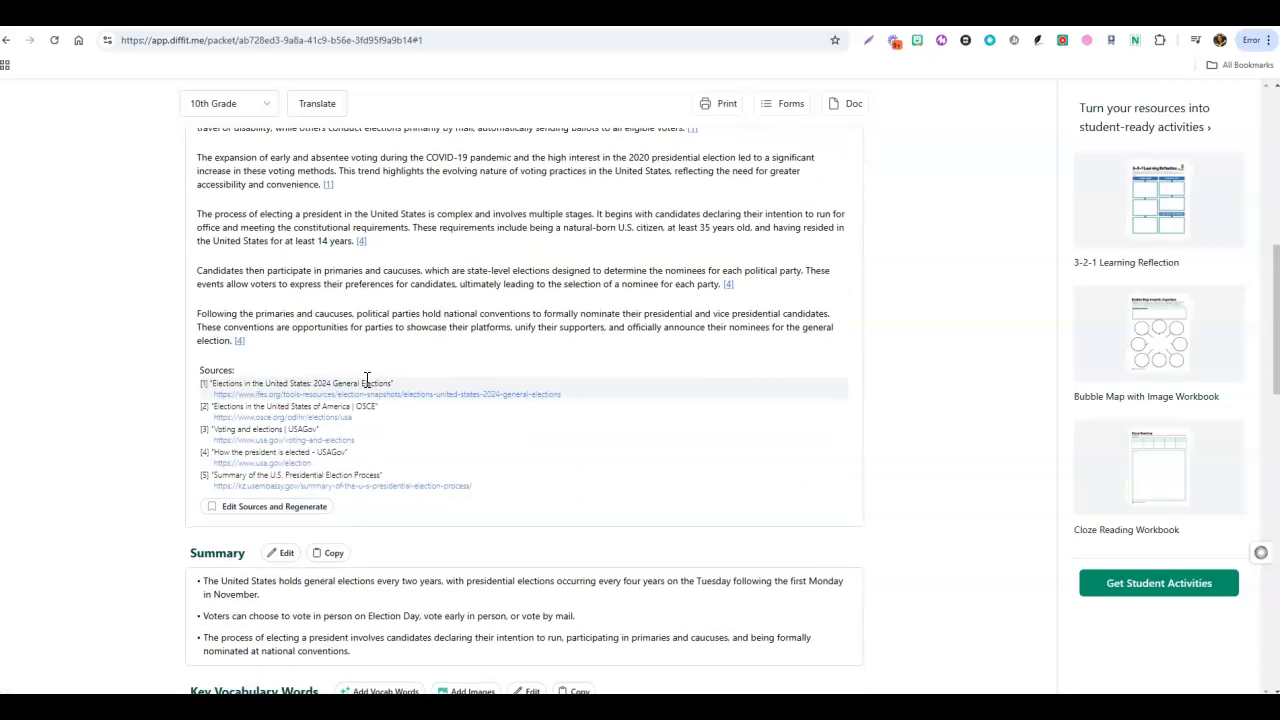
{"action": "left_click", "coordinate": [366, 397]}
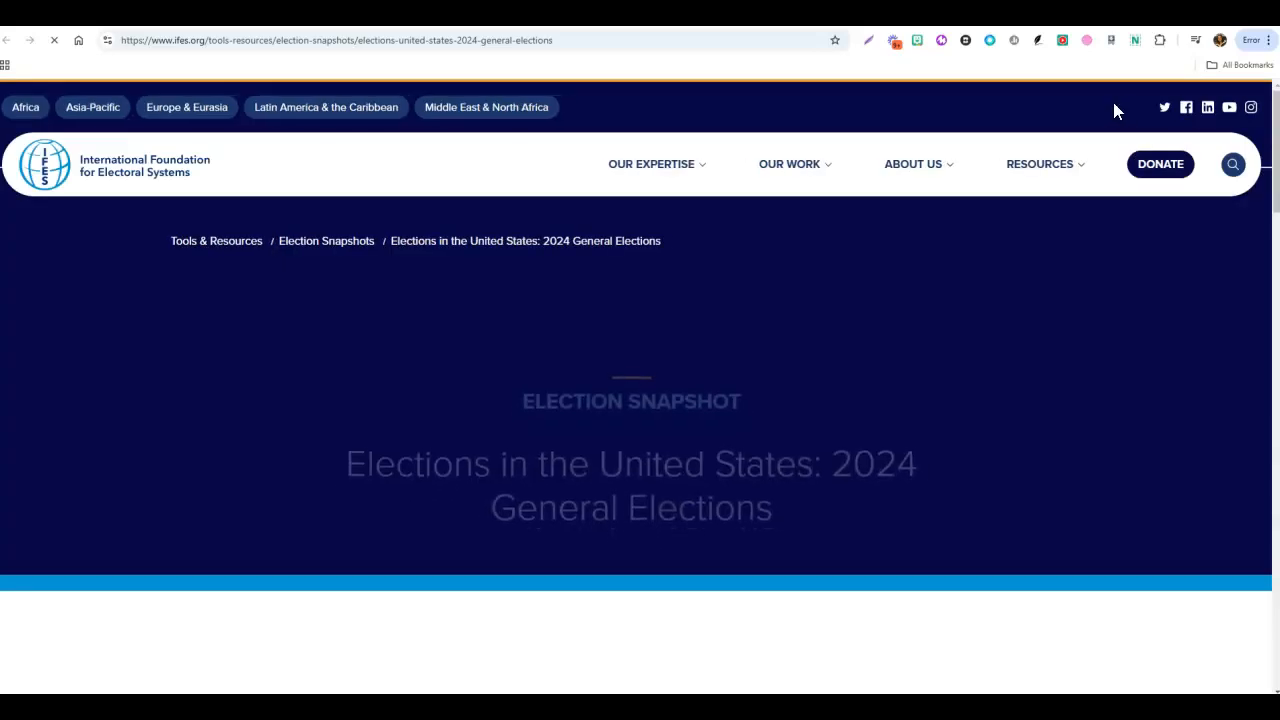
{"action": "key", "text": "ctrl+w"}
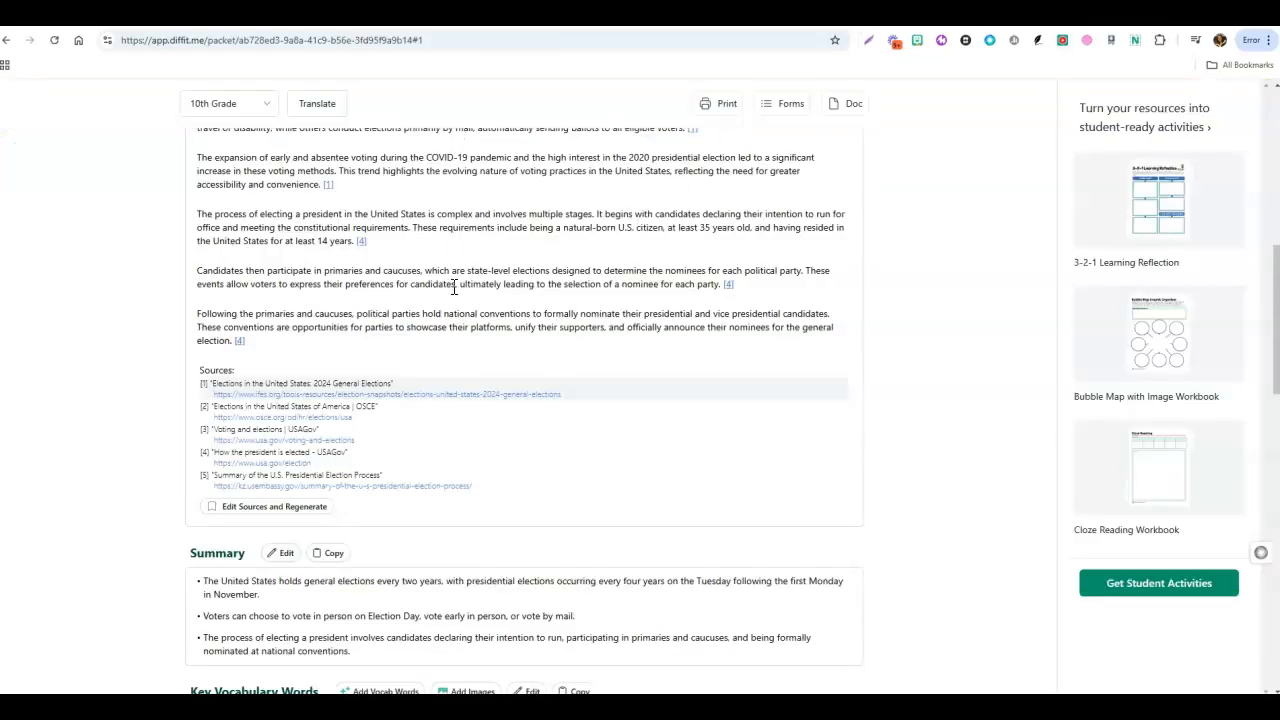
{"action": "scroll", "coordinate": [455, 290], "scroll_direction": "up", "scroll_amount": 4}
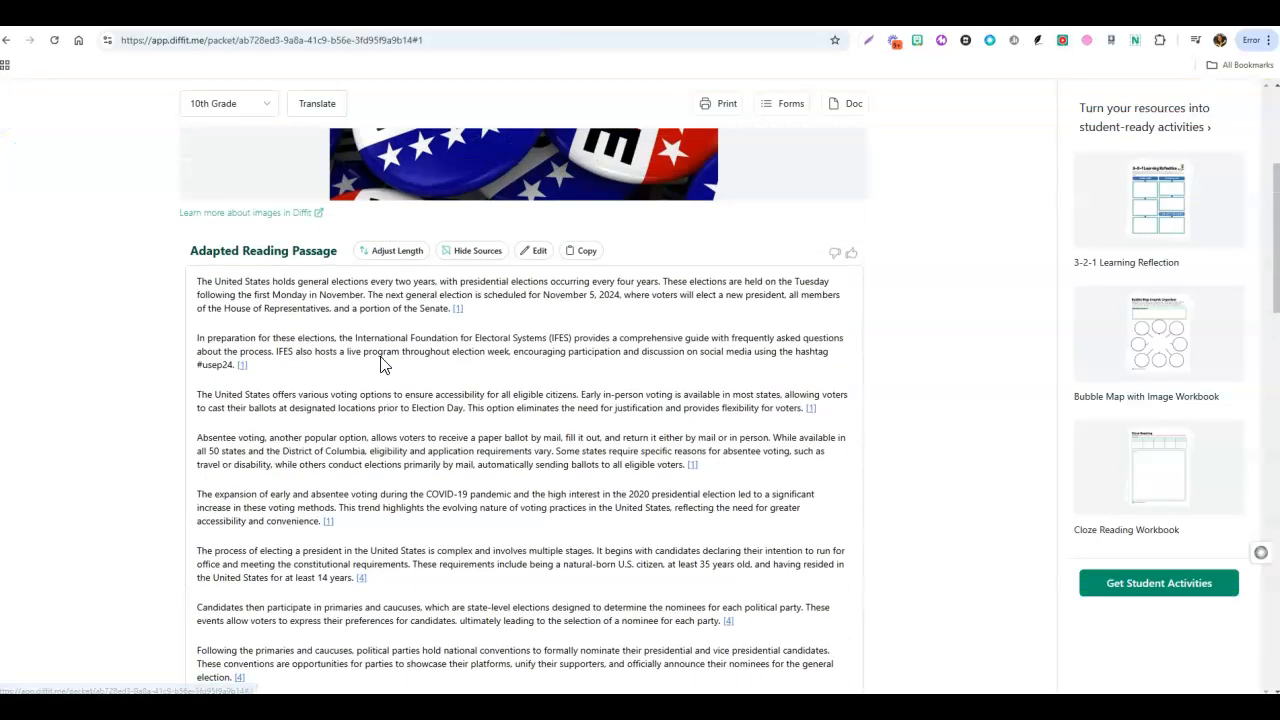
Open the summary section for editing.
{"action": "scroll", "coordinate": [326, 371], "scroll_direction": "down", "scroll_amount": 2}
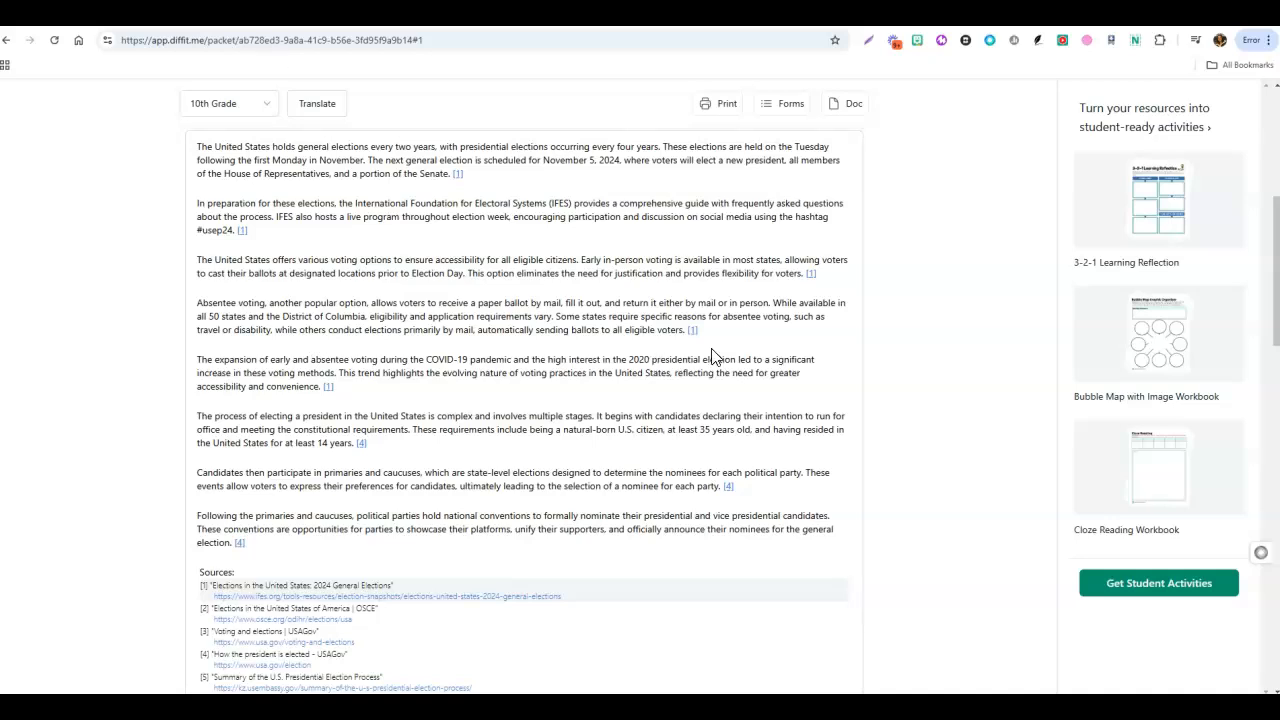
{"action": "scroll", "coordinate": [713, 345], "scroll_direction": "down", "scroll_amount": 4}
{"action": "scroll", "coordinate": [713, 339], "scroll_direction": "down", "scroll_amount": 3}
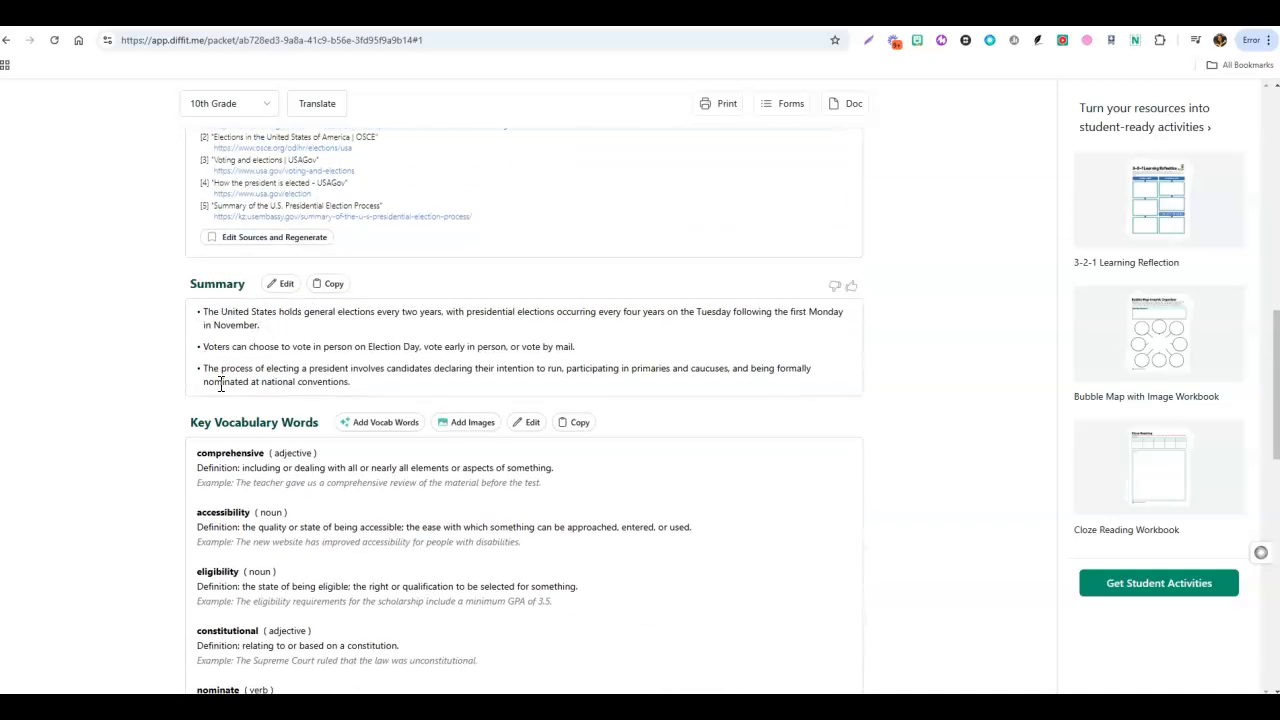
{"action": "left_click", "coordinate": [286, 290]}
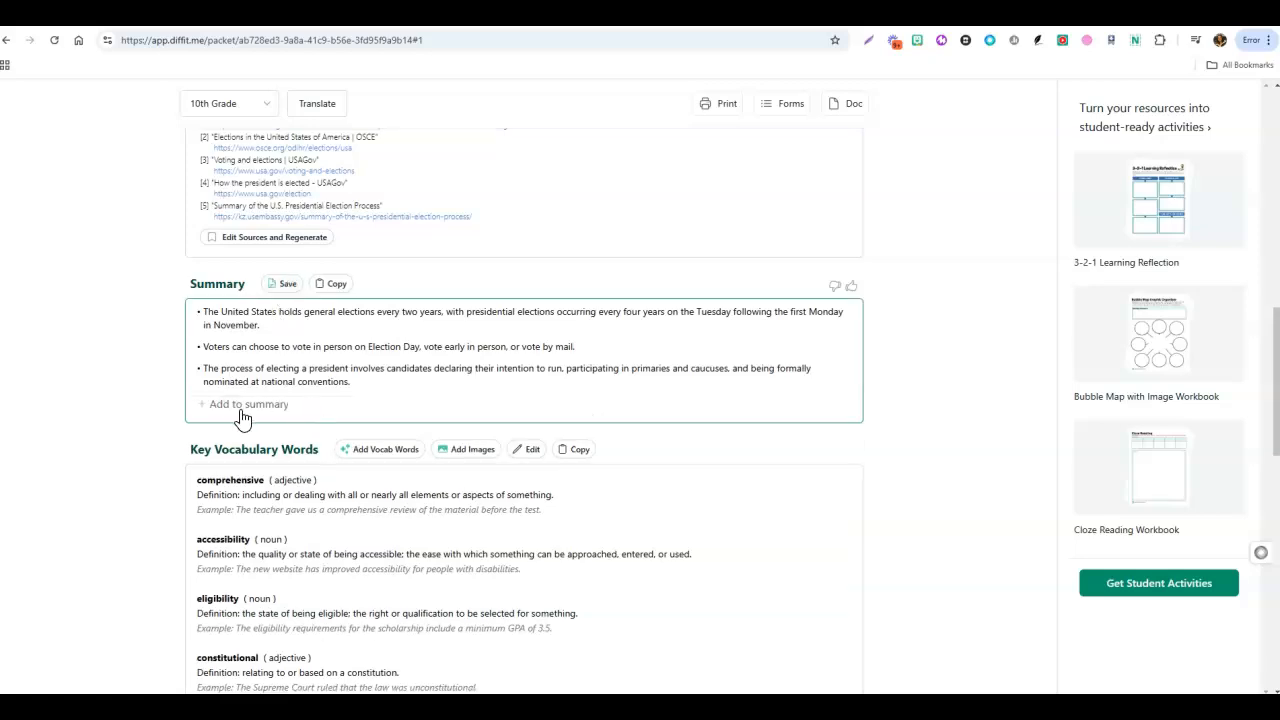
Generate two additional key vocabulary words pulled from the text.
{"action": "scroll", "coordinate": [318, 395], "scroll_direction": "down", "scroll_amount": 2}
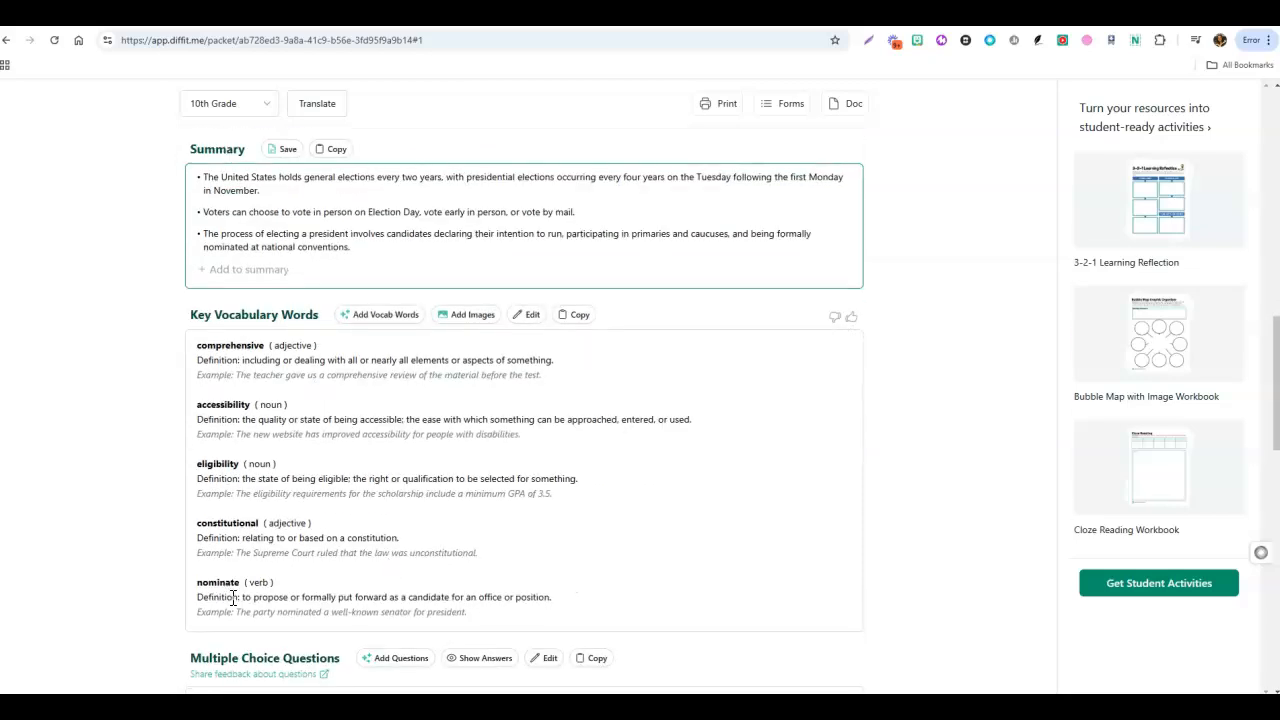
{"action": "scroll", "coordinate": [297, 371], "scroll_direction": "up", "scroll_amount": 3}
{"action": "scroll", "coordinate": [320, 294], "scroll_direction": "up", "scroll_amount": 2}
{"action": "scroll", "coordinate": [325, 475], "scroll_direction": "down", "scroll_amount": 2}
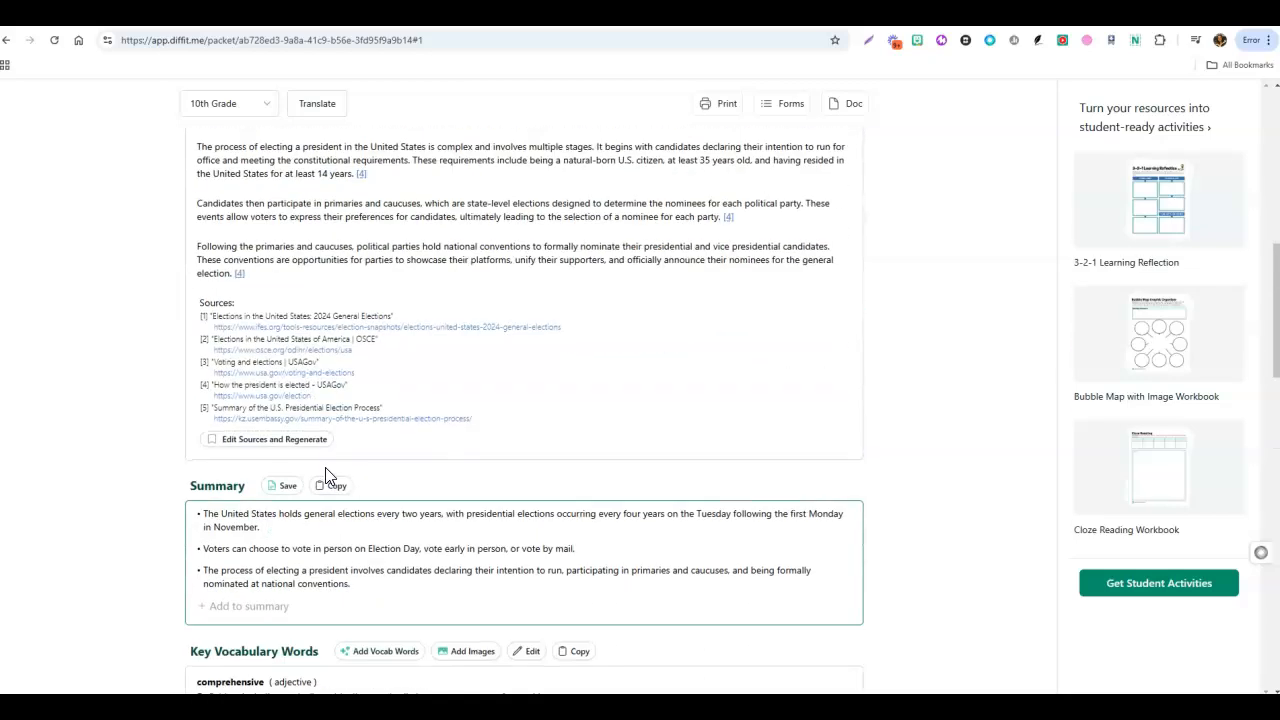
{"action": "scroll", "coordinate": [327, 476], "scroll_direction": "down", "scroll_amount": 4}
{"action": "scroll", "coordinate": [329, 436], "scroll_direction": "down", "scroll_amount": 3}
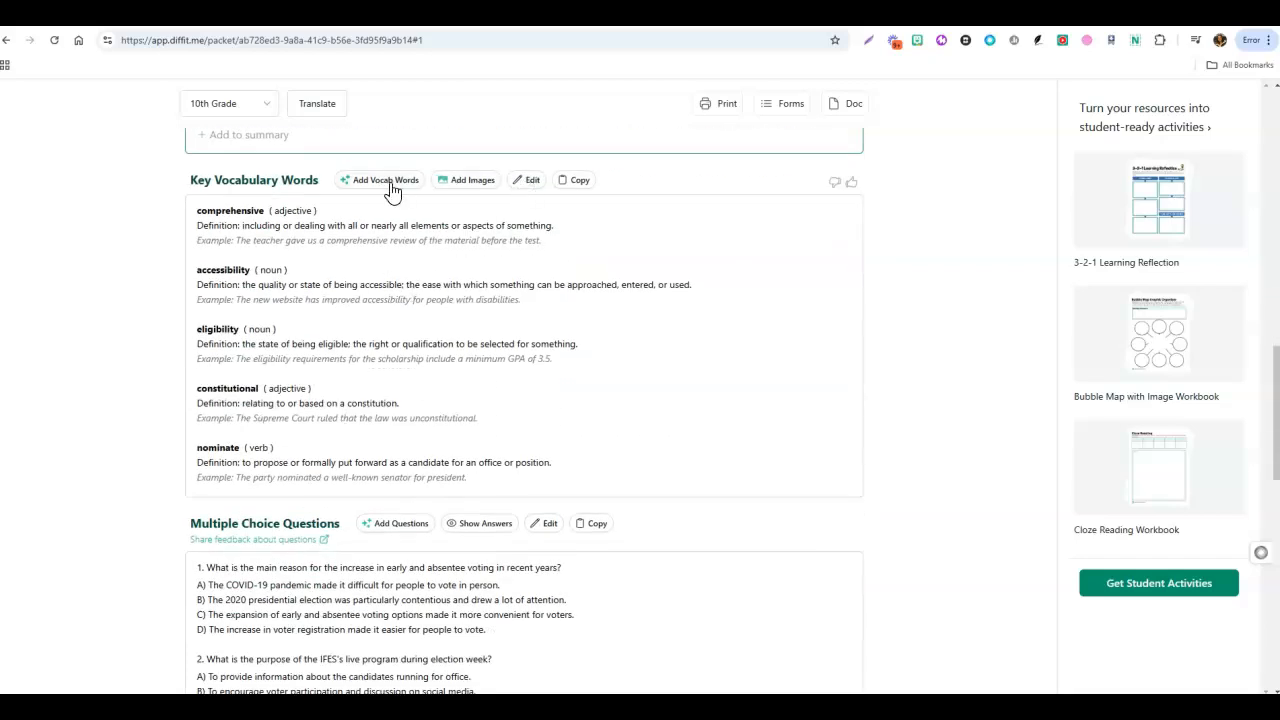
{"action": "scroll", "coordinate": [392, 192], "scroll_direction": "down", "scroll_amount": 1}
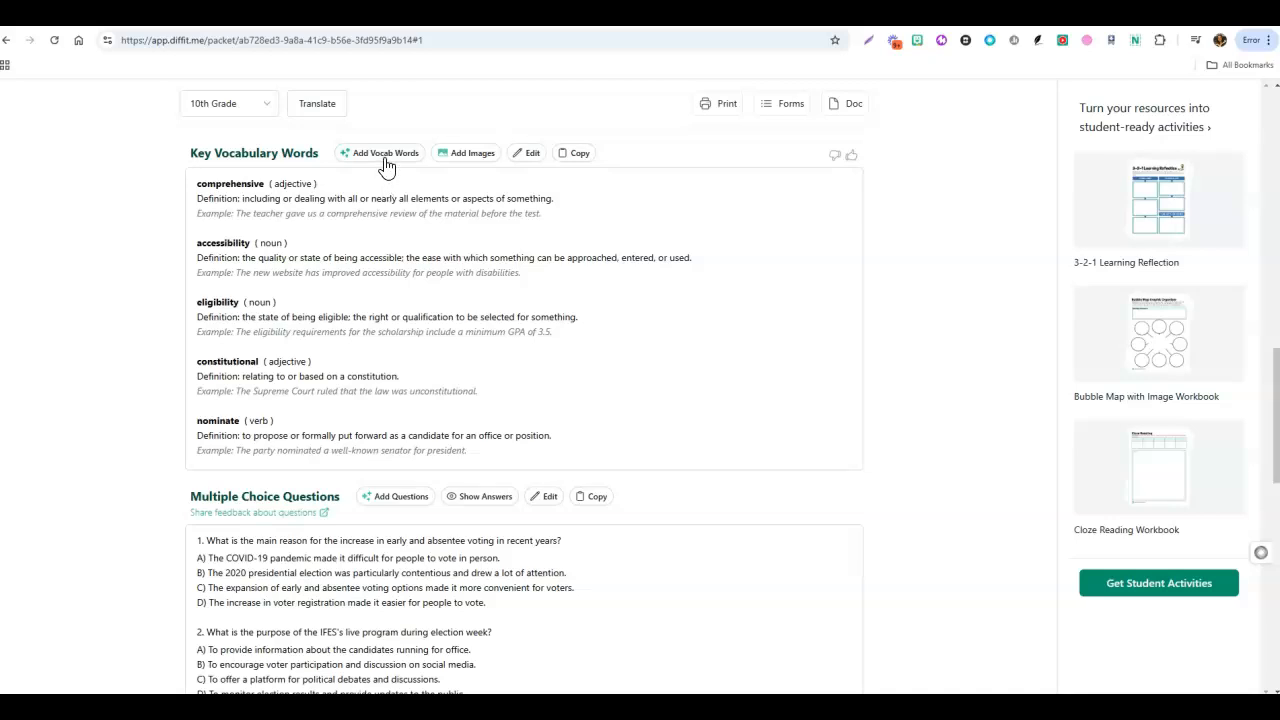
{"action": "left_click", "coordinate": [385, 158]}
{"action": "left_click", "coordinate": [542, 407]}
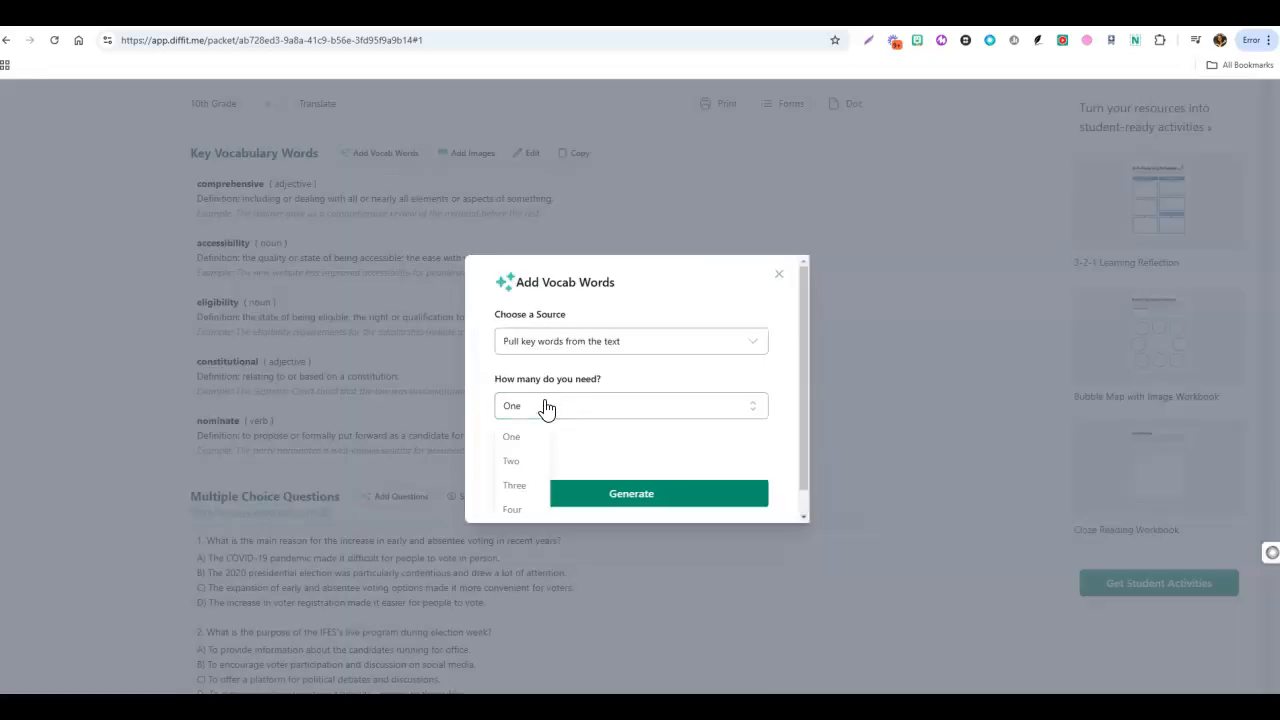
{"action": "left_click", "coordinate": [511, 461]}
{"action": "left_click", "coordinate": [602, 500]}
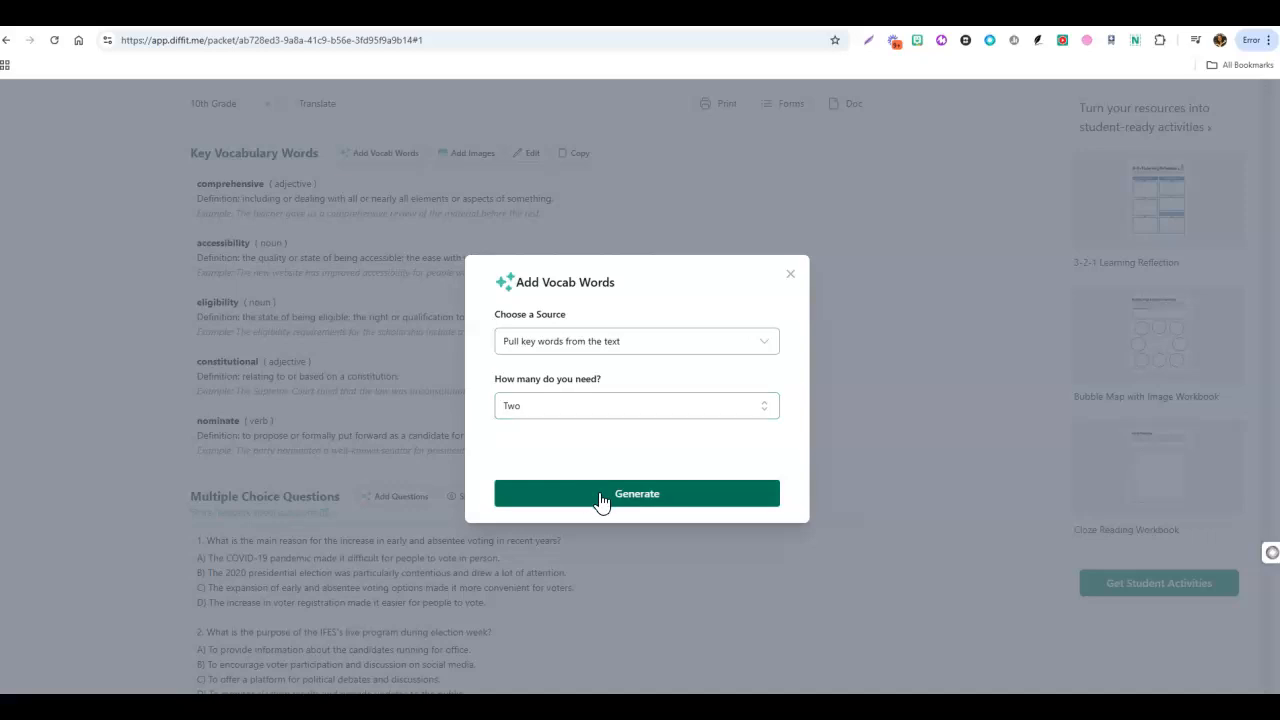
{"action": "left_click", "coordinate": [599, 353]}
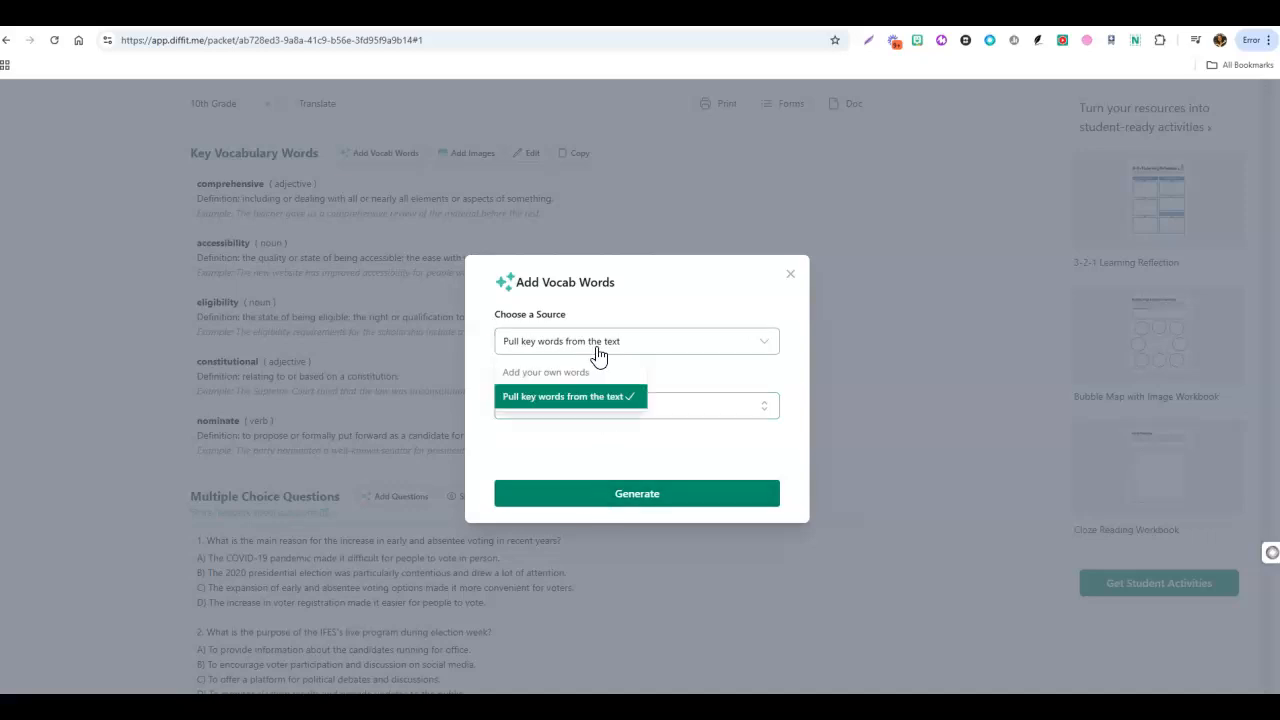
{"action": "left_click", "coordinate": [625, 500]}
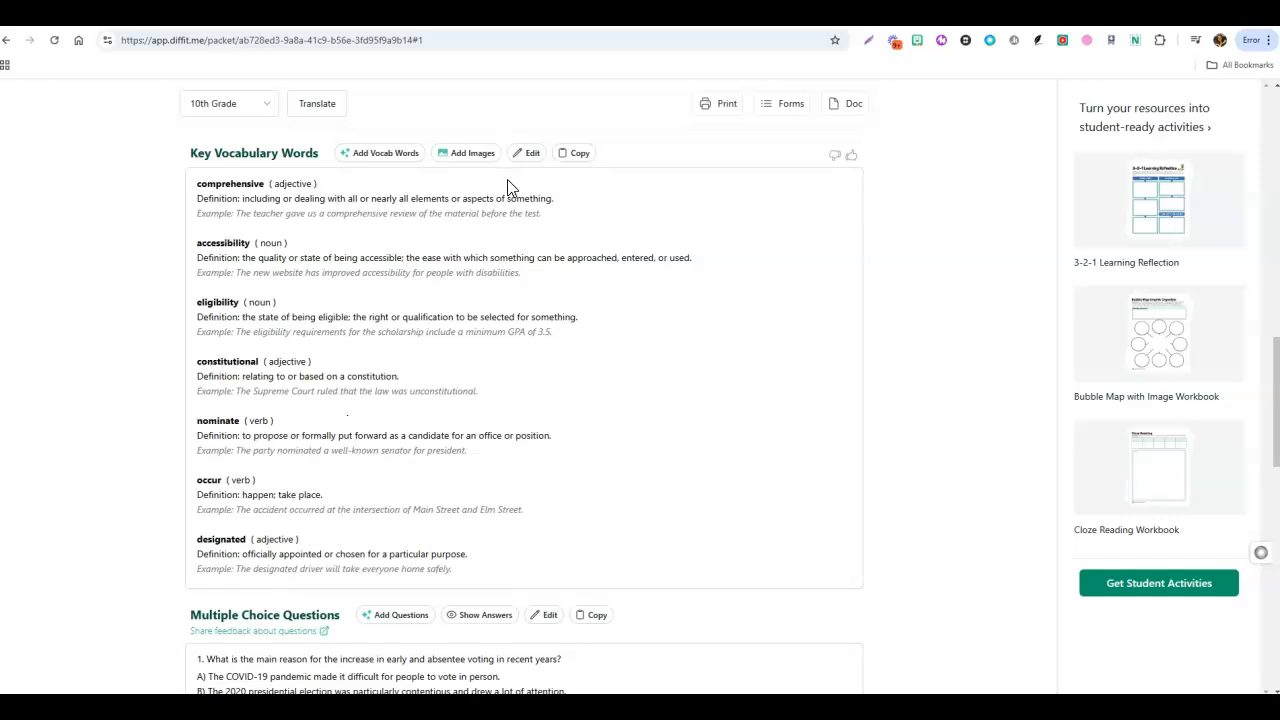
Generate two additional multiple choice questions based on Depth of Knowledge Levels, at the Comprehension level.
{"action": "scroll", "coordinate": [531, 246], "scroll_direction": "down", "scroll_amount": 3}
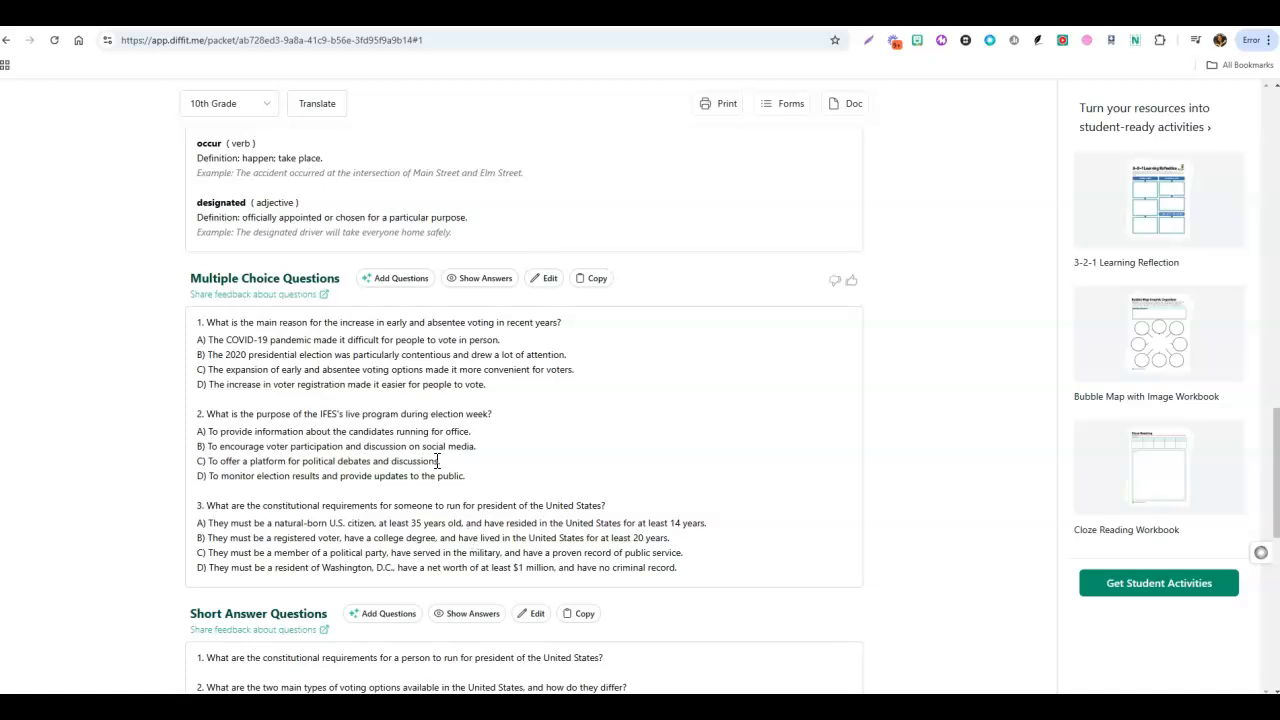
{"action": "left_click", "coordinate": [395, 279]}
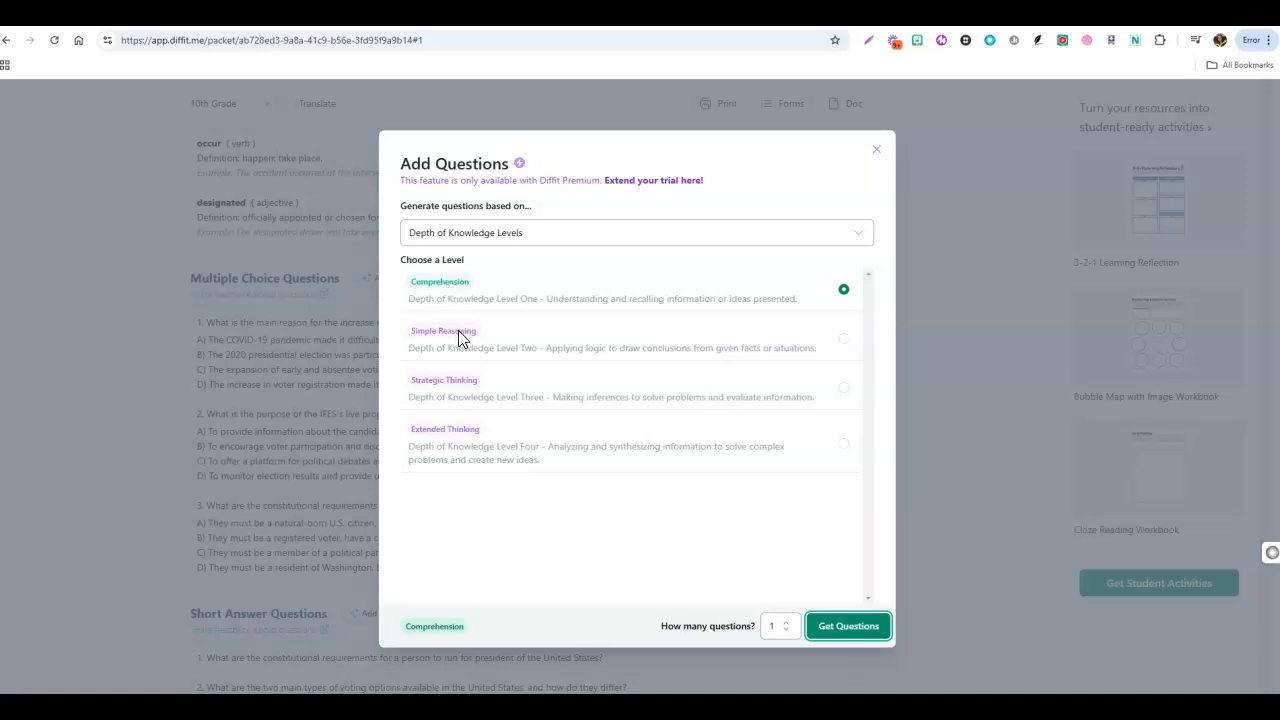
{"action": "left_click", "coordinate": [789, 627]}
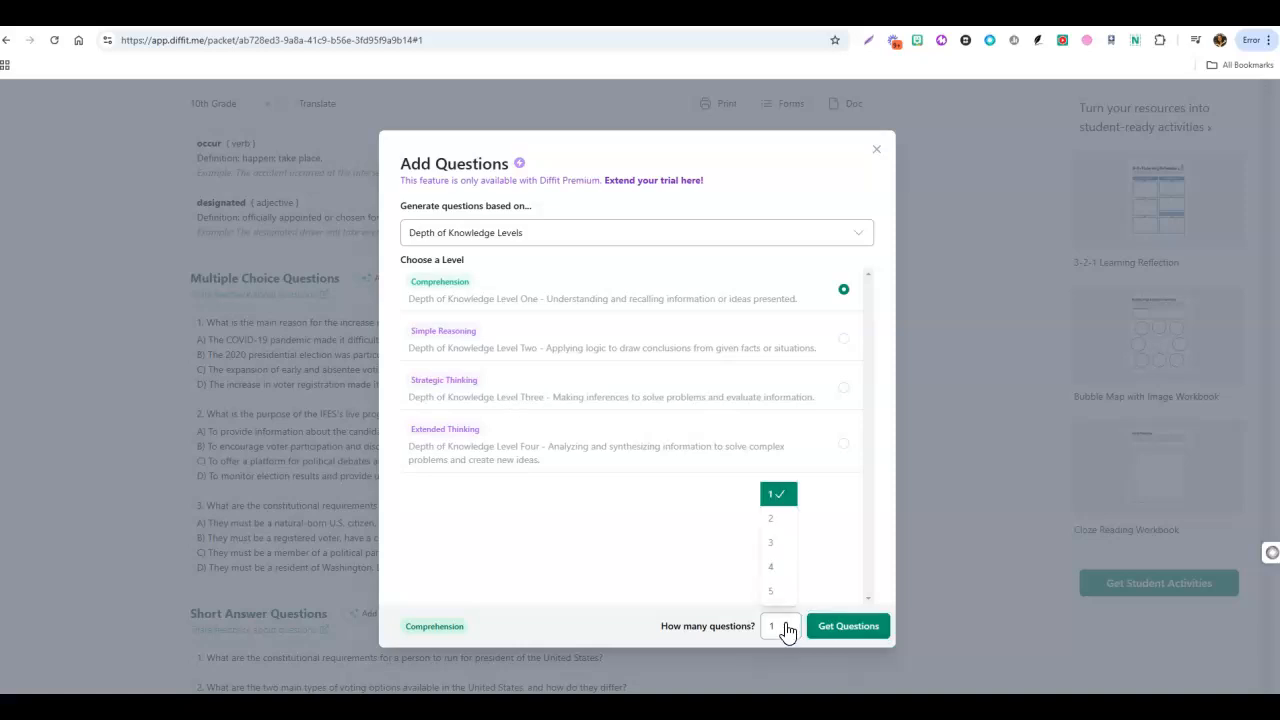
{"action": "left_click", "coordinate": [772, 518]}
{"action": "left_click", "coordinate": [847, 630]}
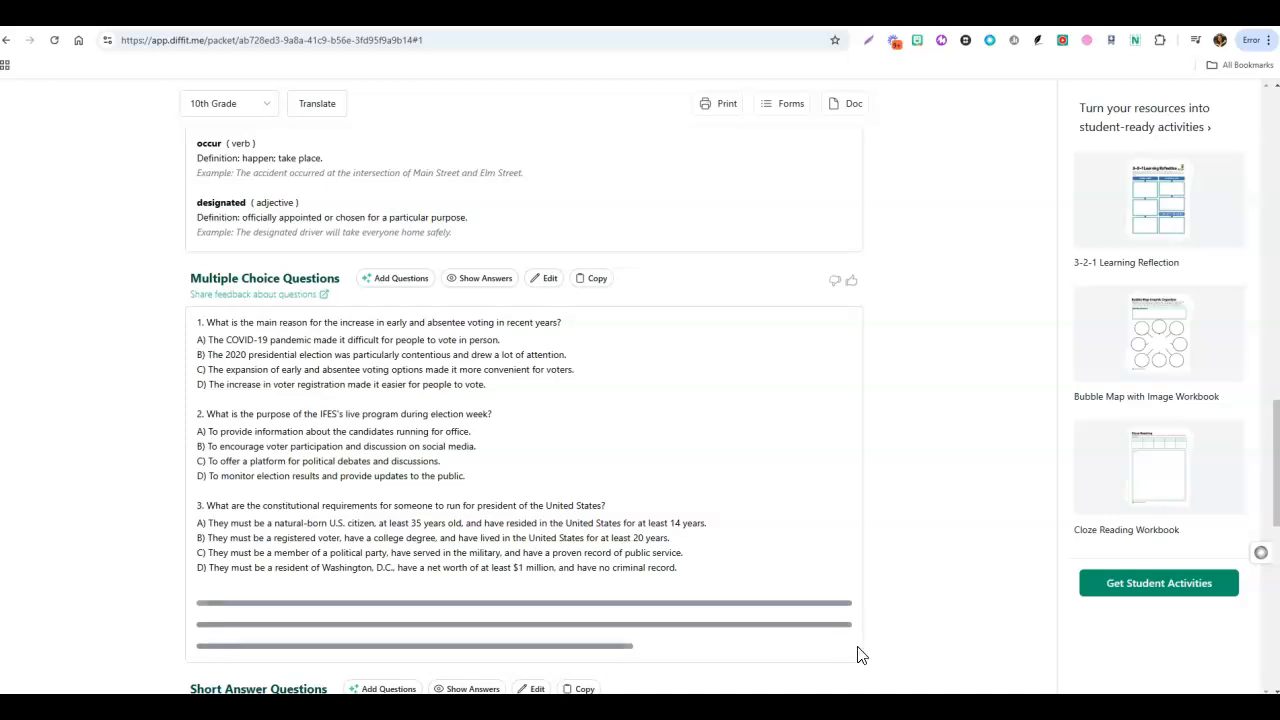
Check the added multiple choice questions and show the answers for the multiple choice section.
{"action": "scroll", "coordinate": [889, 500], "scroll_direction": "down", "scroll_amount": 3}
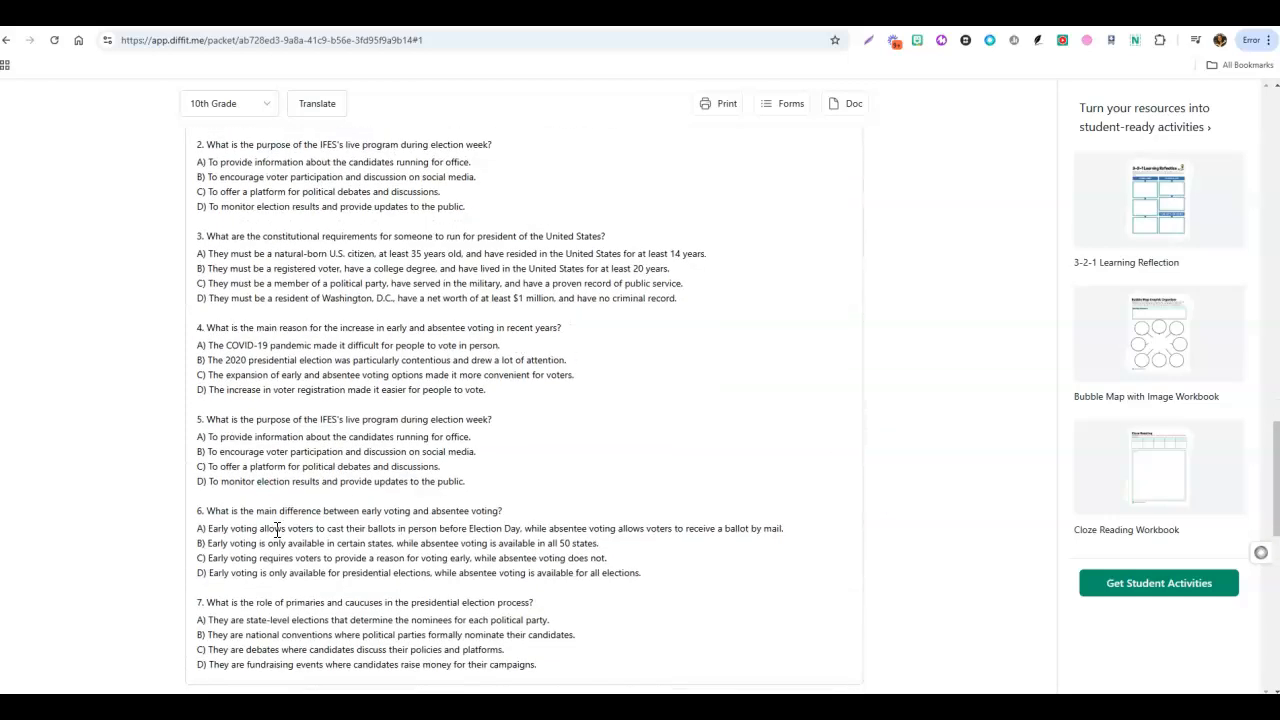
{"action": "scroll", "coordinate": [277, 530], "scroll_direction": "down", "scroll_amount": 2}
{"action": "scroll", "coordinate": [398, 463], "scroll_direction": "up", "scroll_amount": 3}
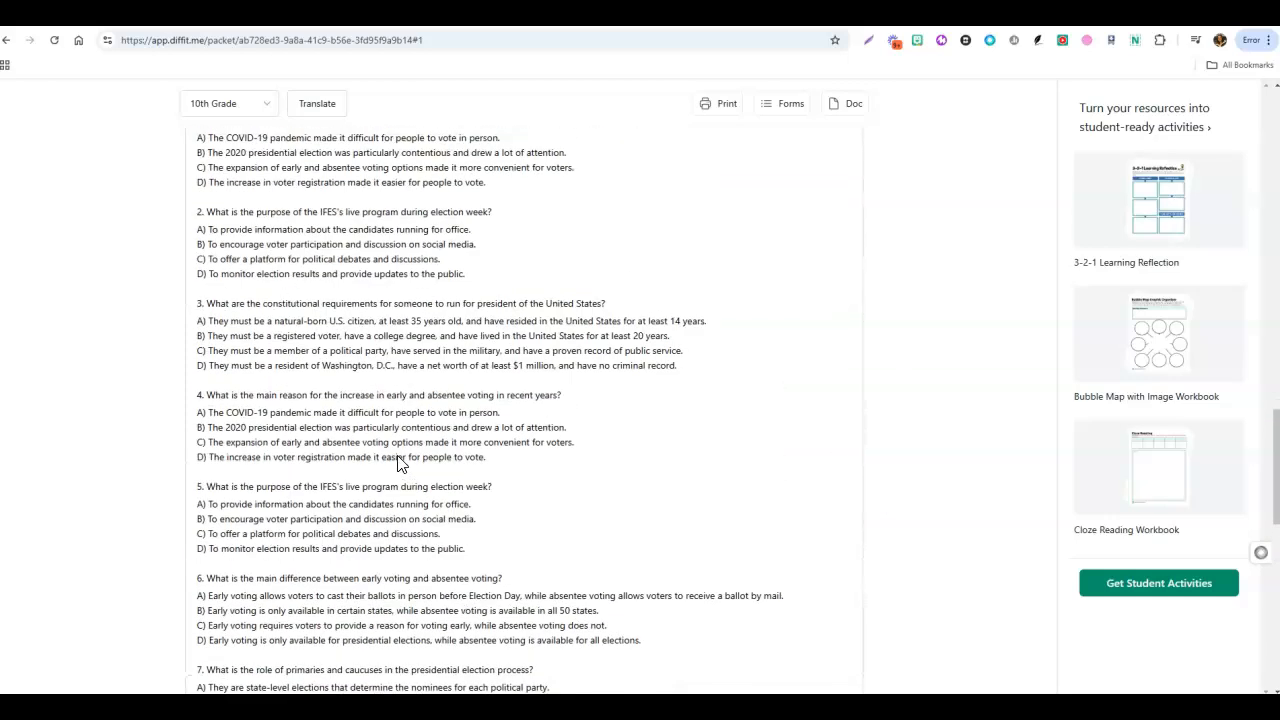
{"action": "scroll", "coordinate": [397, 463], "scroll_direction": "up", "scroll_amount": 3}
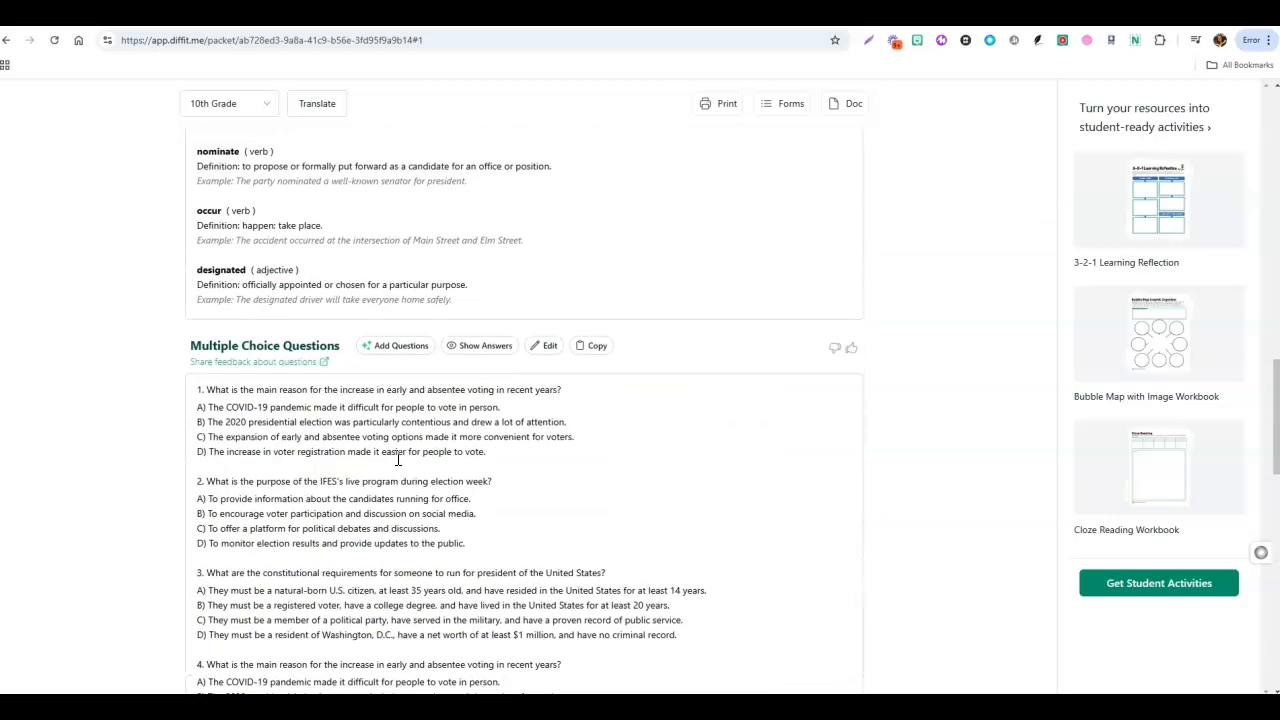
{"action": "left_click", "coordinate": [480, 350]}
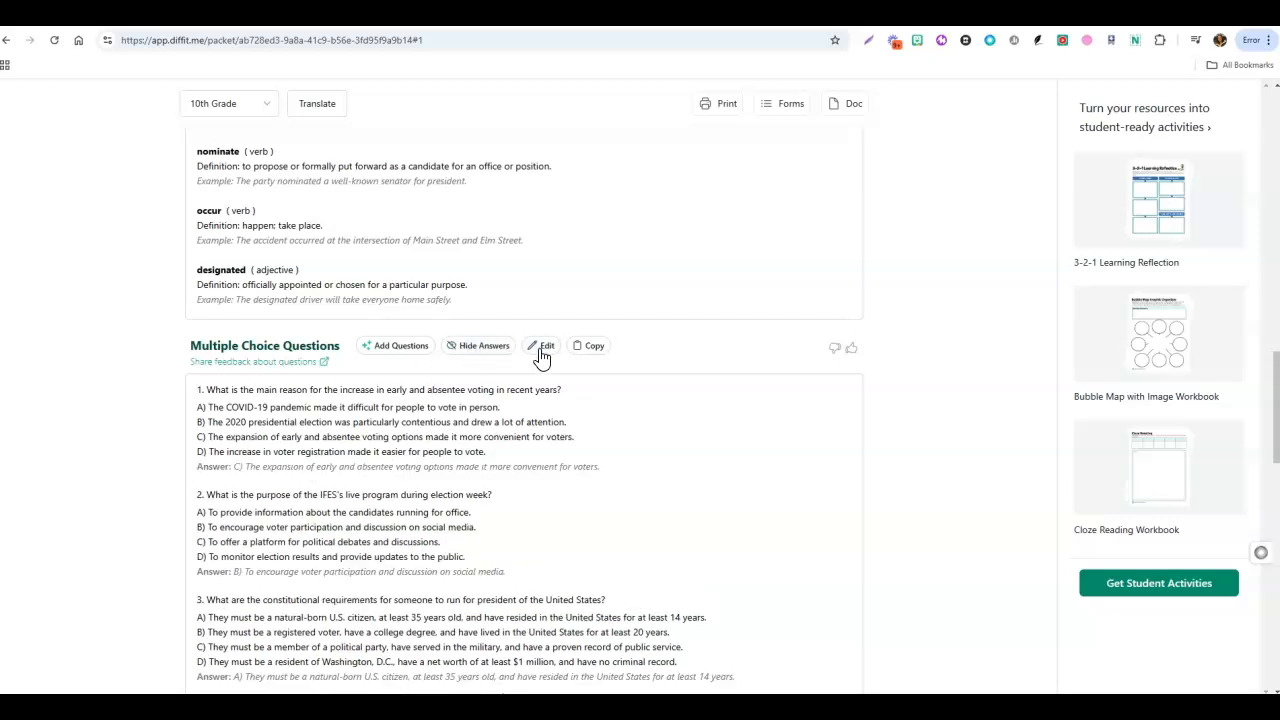
Show the answers for the short answer questions and look over the open-ended prompts.
{"action": "scroll", "coordinate": [970, 392], "scroll_direction": "down", "scroll_amount": 9}
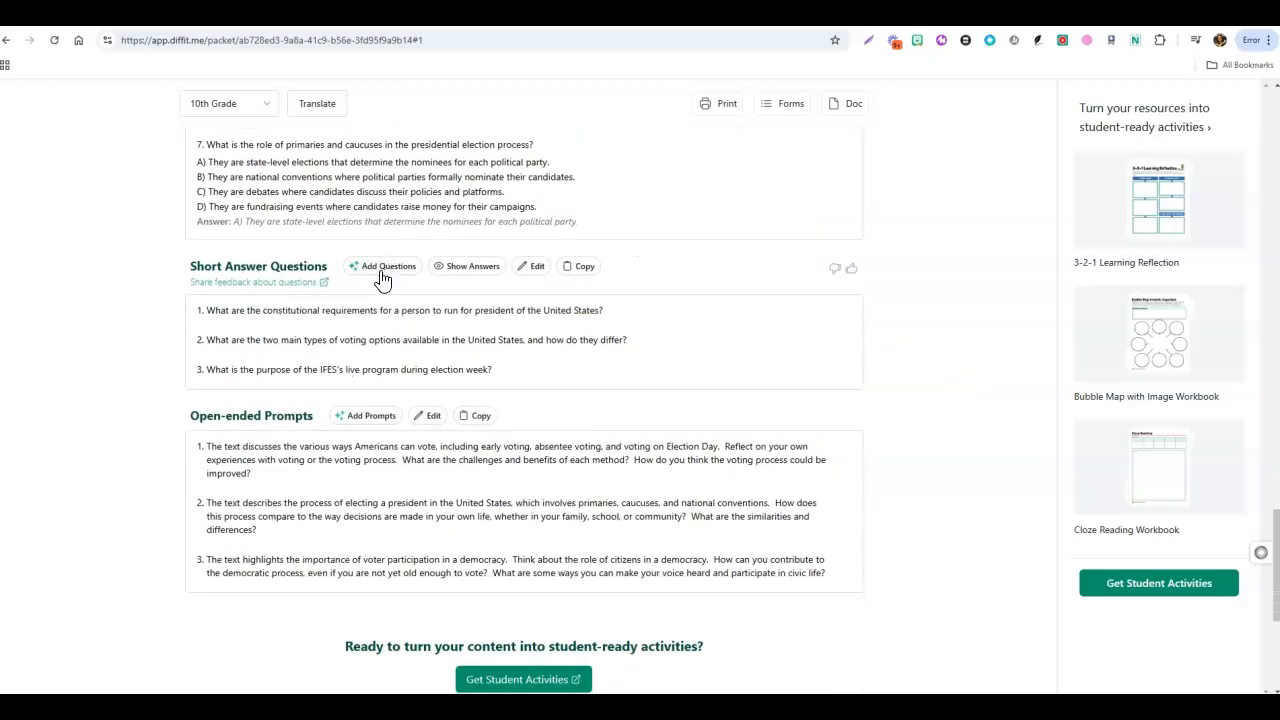
{"action": "left_click", "coordinate": [465, 272]}
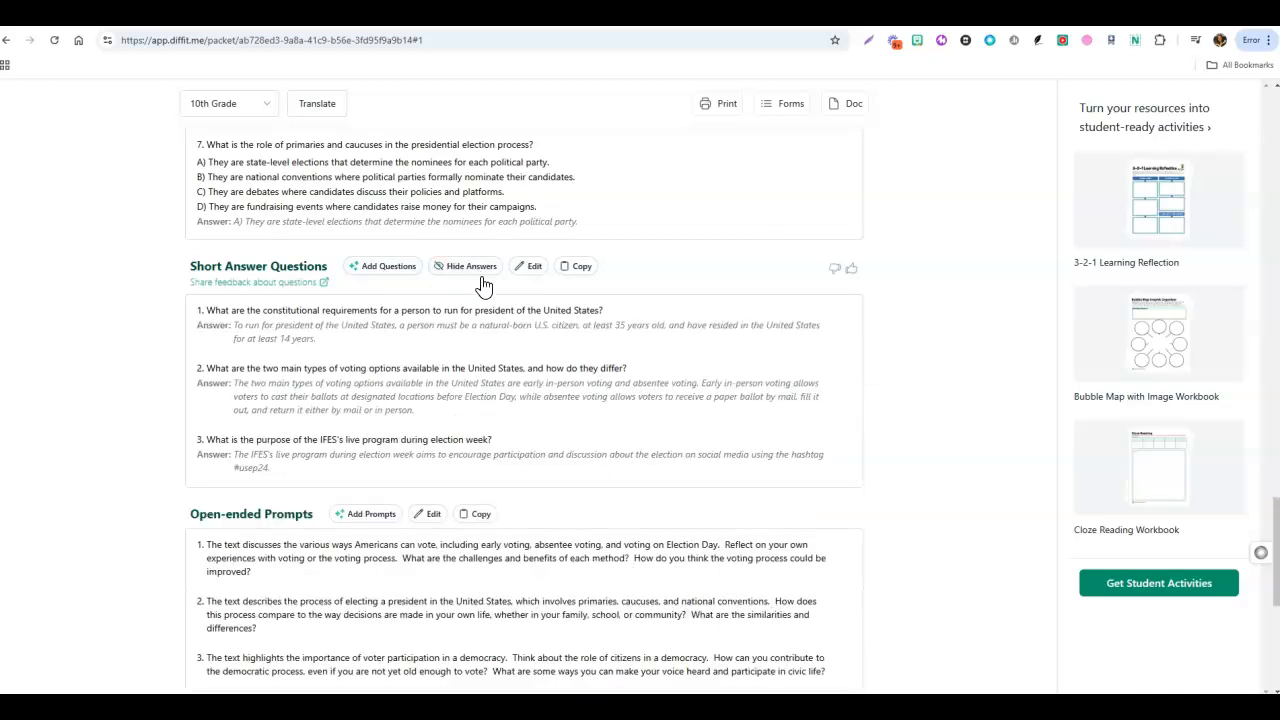
{"action": "scroll", "coordinate": [520, 340], "scroll_direction": "down", "scroll_amount": 2}
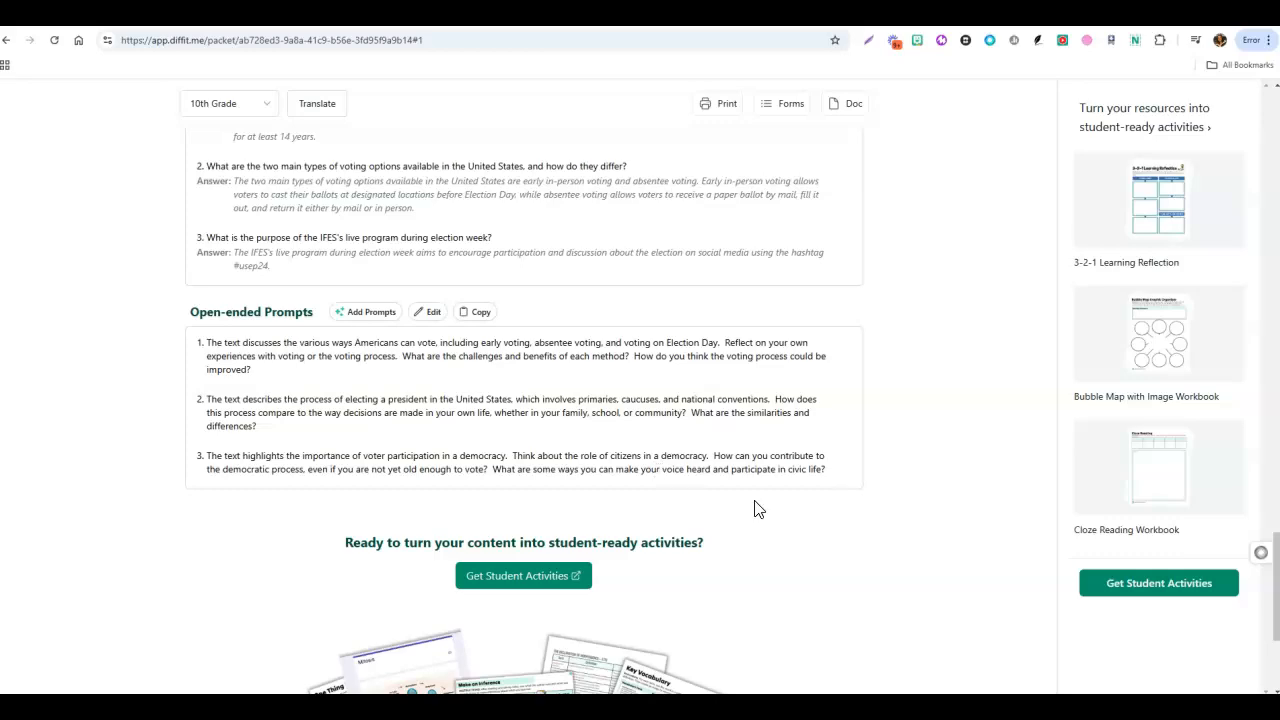
Return to the beginning of the resource and view its available grade levels, keeping 10th Grade.
{"action": "scroll", "coordinate": [851, 503], "scroll_direction": "up", "scroll_amount": 4}
{"action": "scroll", "coordinate": [851, 503], "scroll_direction": "up", "scroll_amount": 20}
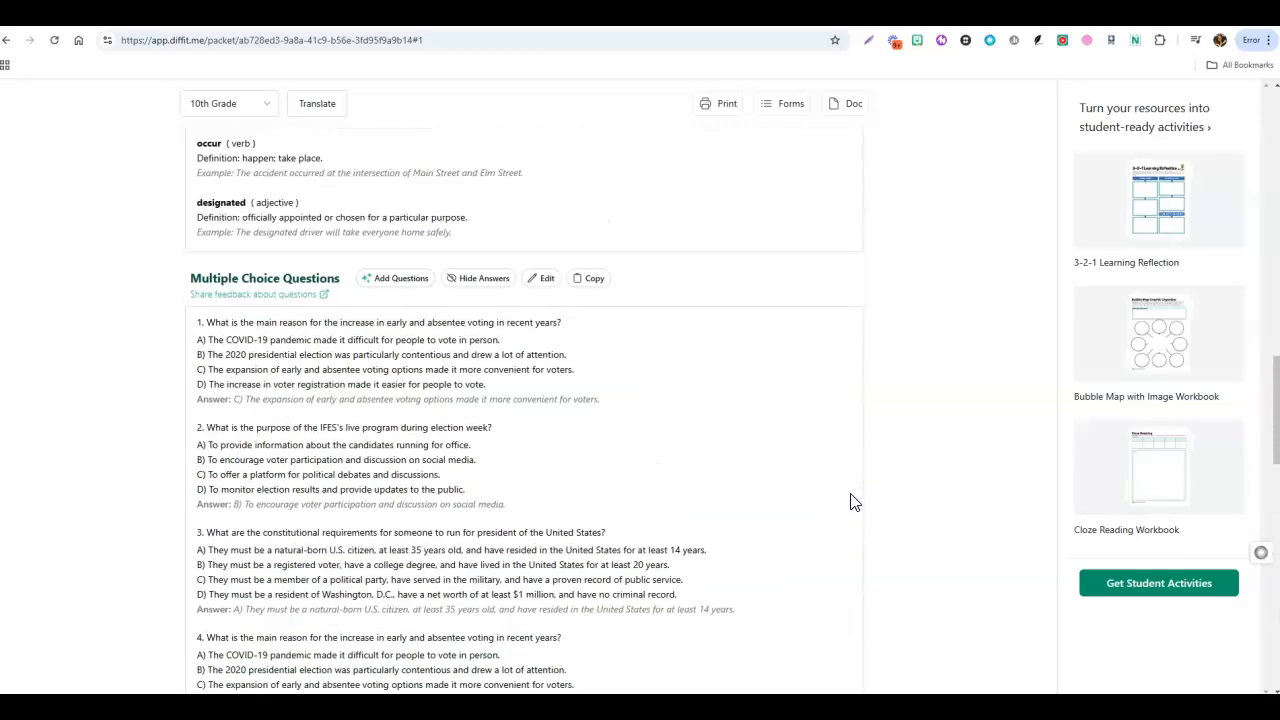
{"action": "scroll", "coordinate": [851, 503], "scroll_direction": "up", "scroll_amount": 1}
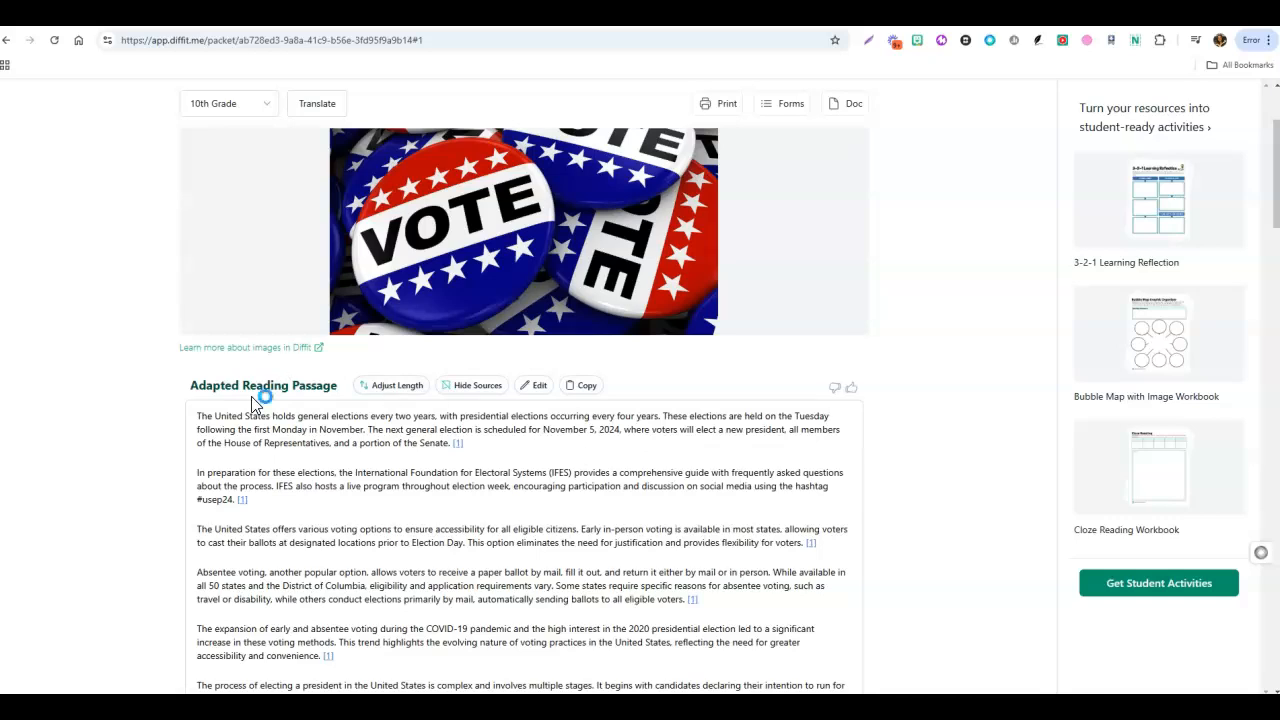
{"action": "scroll", "coordinate": [858, 432], "scroll_direction": "up", "scroll_amount": 1}
{"action": "scroll", "coordinate": [858, 432], "scroll_direction": "up", "scroll_amount": 1}
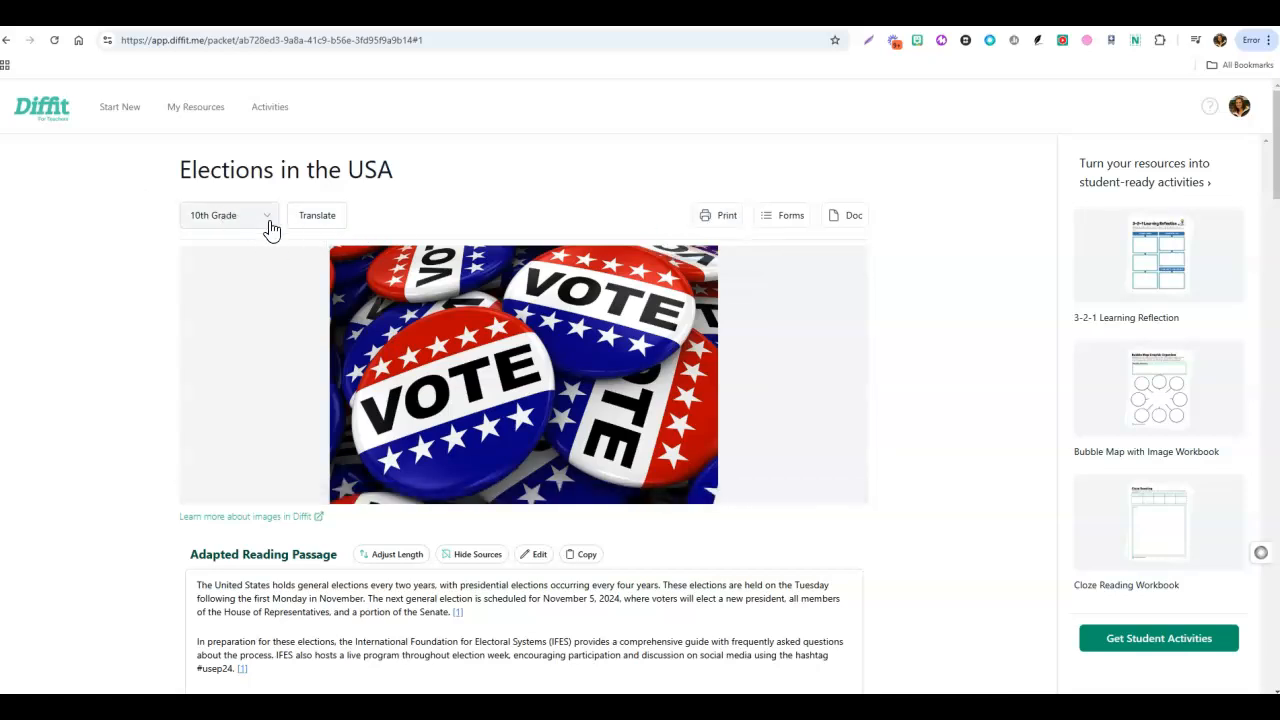
{"action": "scroll", "coordinate": [370, 570], "scroll_direction": "down", "scroll_amount": 2}
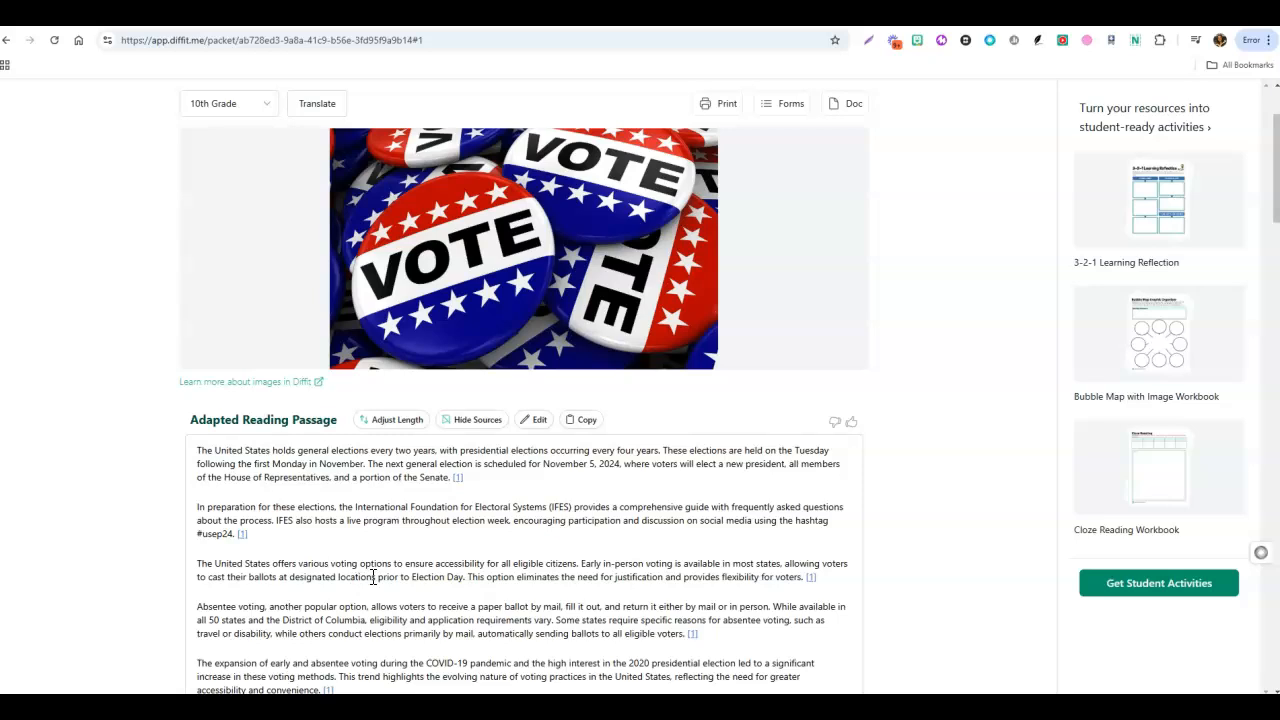
{"action": "scroll", "coordinate": [289, 292], "scroll_direction": "up", "scroll_amount": 2}
{"action": "left_click", "coordinate": [272, 215]}
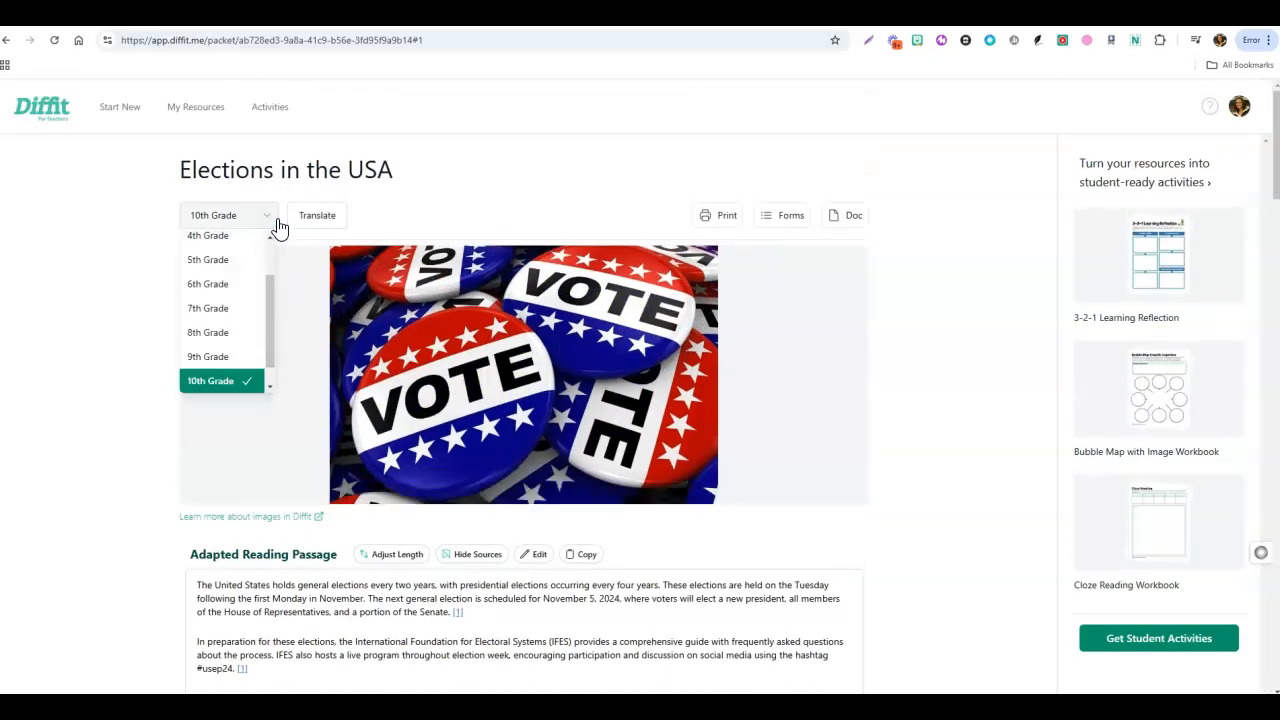
{"action": "left_click", "coordinate": [431, 208]}
Translate all sections of the resource into Spanish and review the translated passage and summary.
{"action": "left_click", "coordinate": [325, 220]}
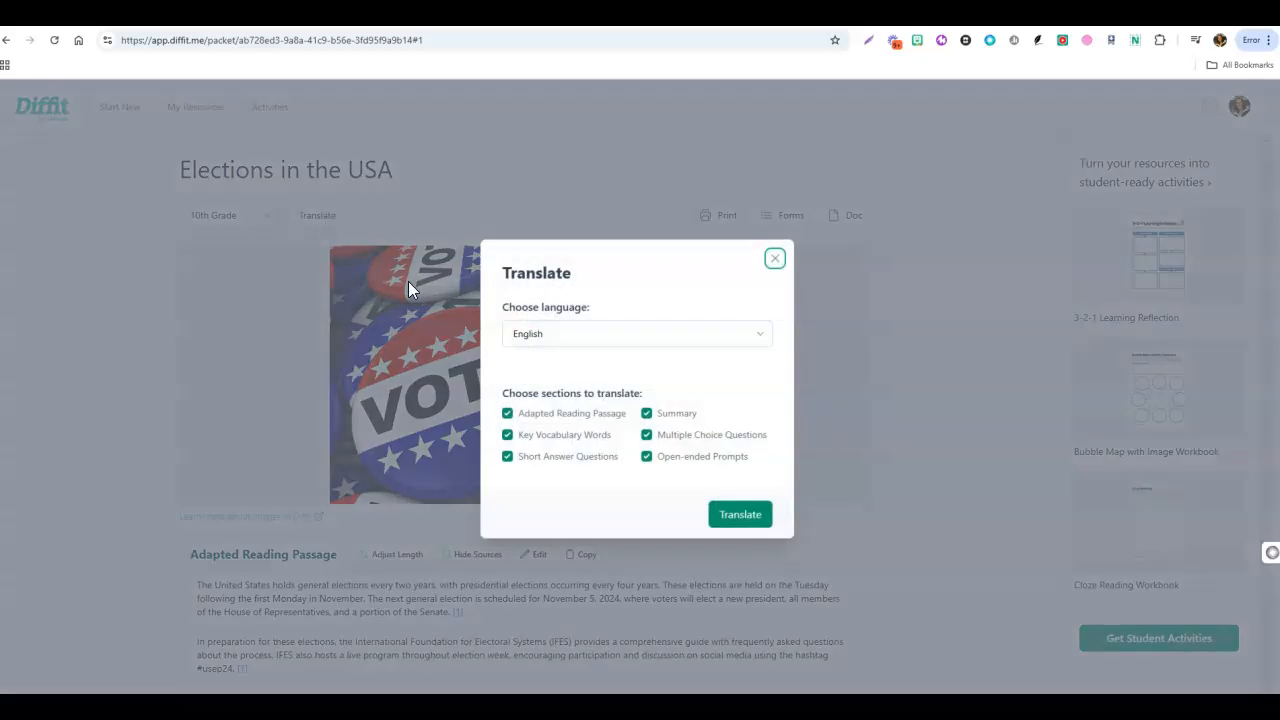
{"action": "left_click", "coordinate": [566, 332]}
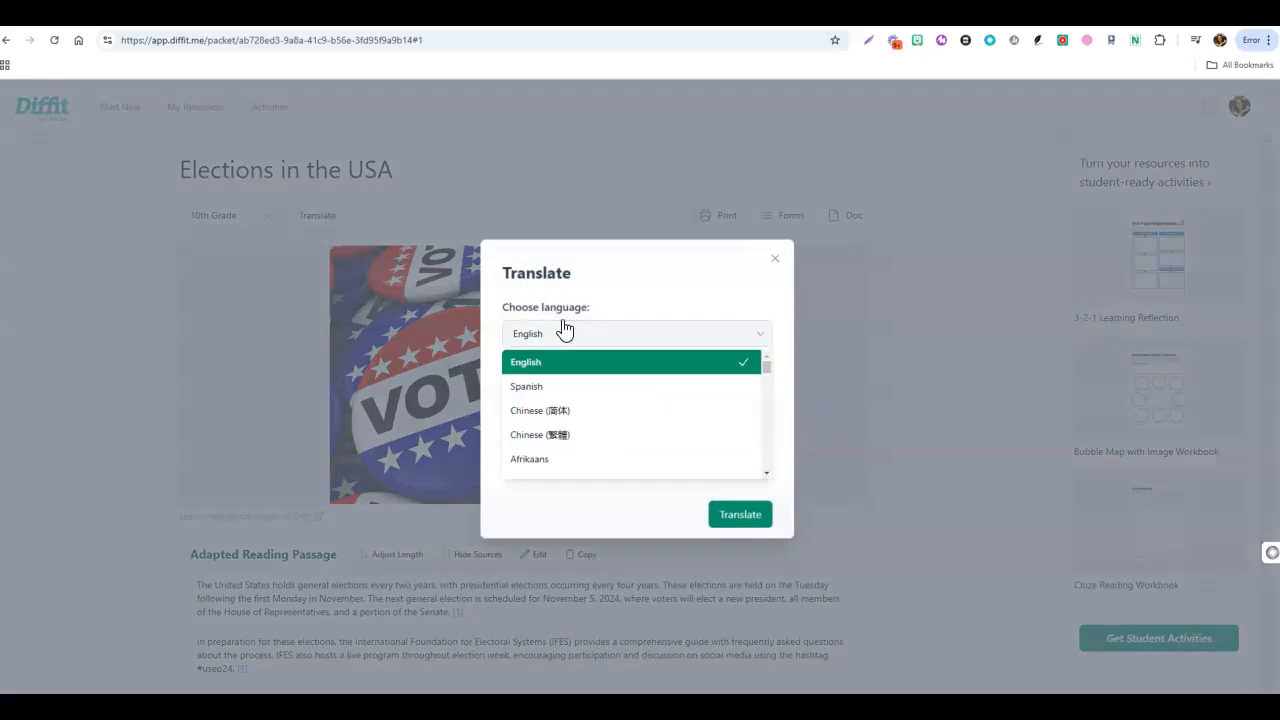
{"action": "left_click", "coordinate": [557, 390]}
{"action": "left_click", "coordinate": [750, 522]}
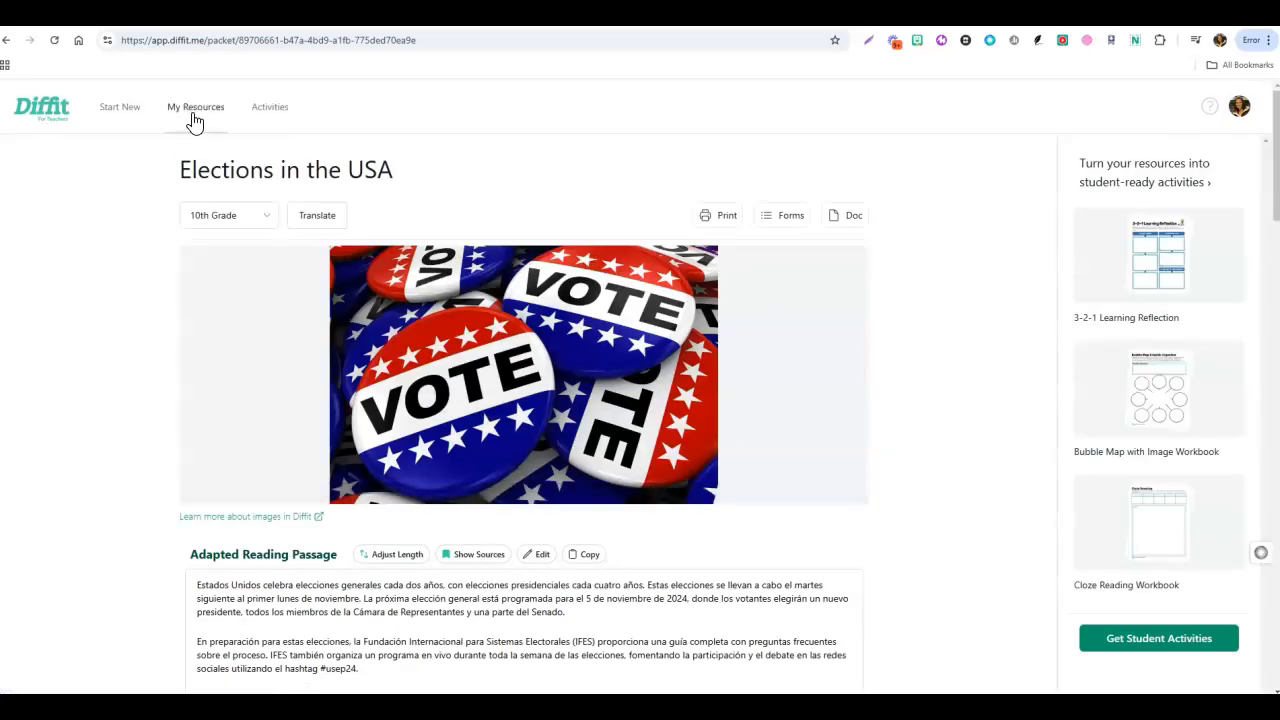
{"action": "scroll", "coordinate": [983, 548], "scroll_direction": "down", "scroll_amount": 3}
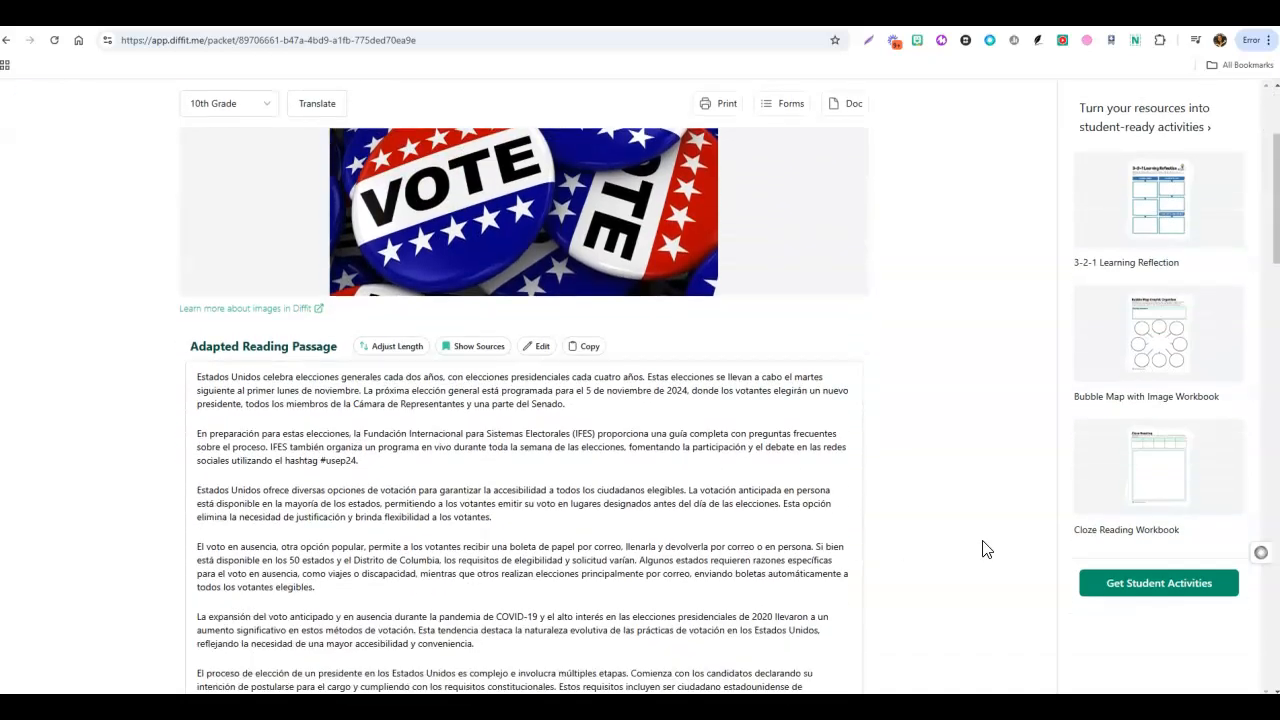
{"action": "scroll", "coordinate": [357, 414], "scroll_direction": "down", "scroll_amount": 4}
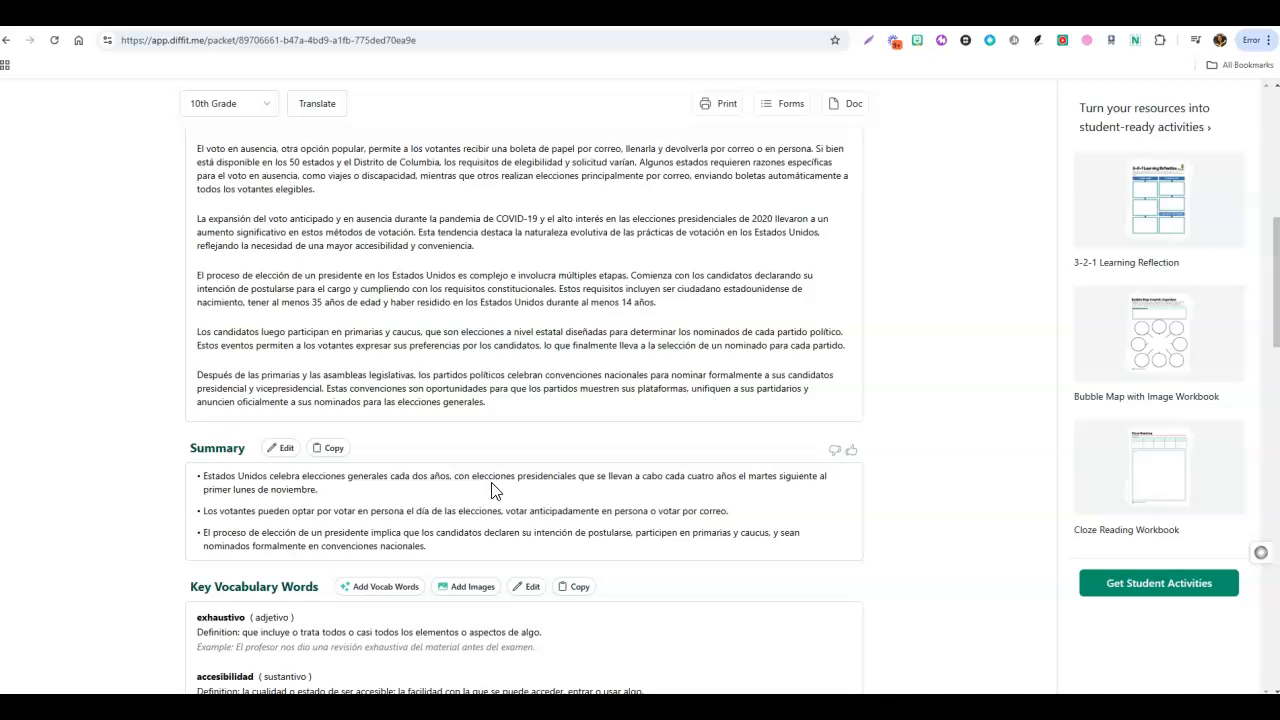
{"action": "scroll", "coordinate": [495, 475], "scroll_direction": "up", "scroll_amount": 4}
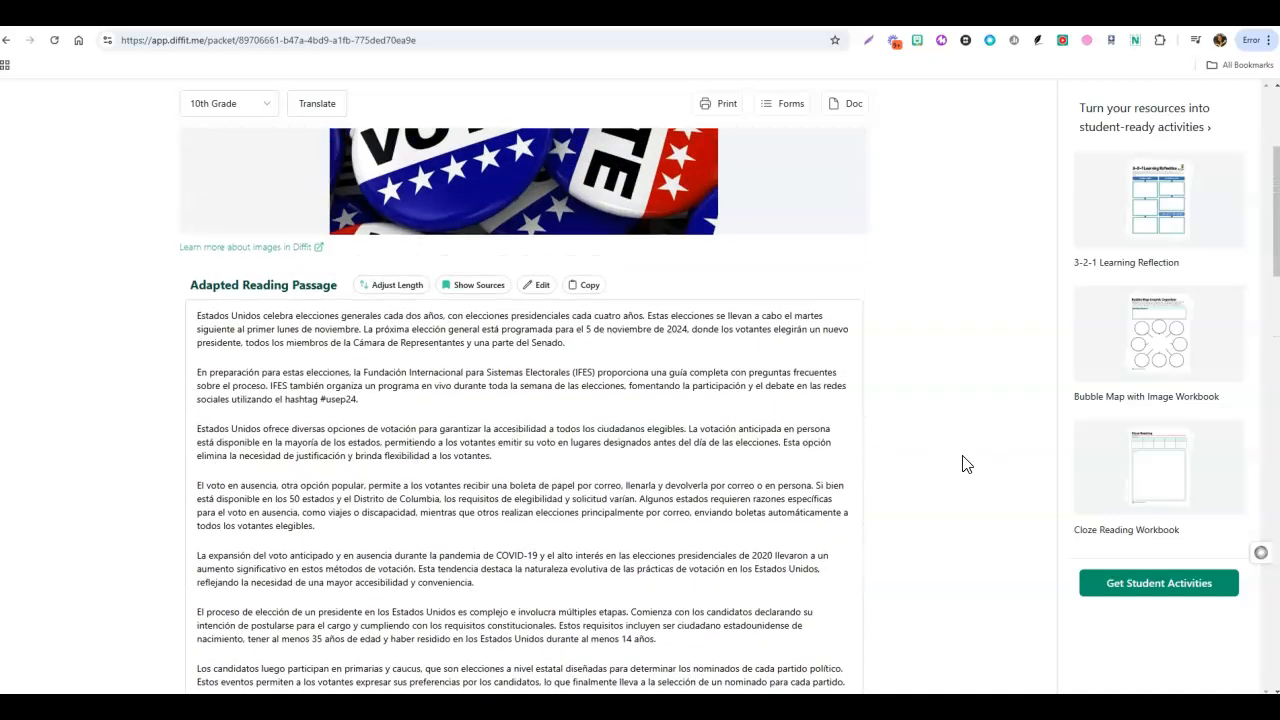
{"action": "scroll", "coordinate": [970, 471], "scroll_direction": "up", "scroll_amount": 1}
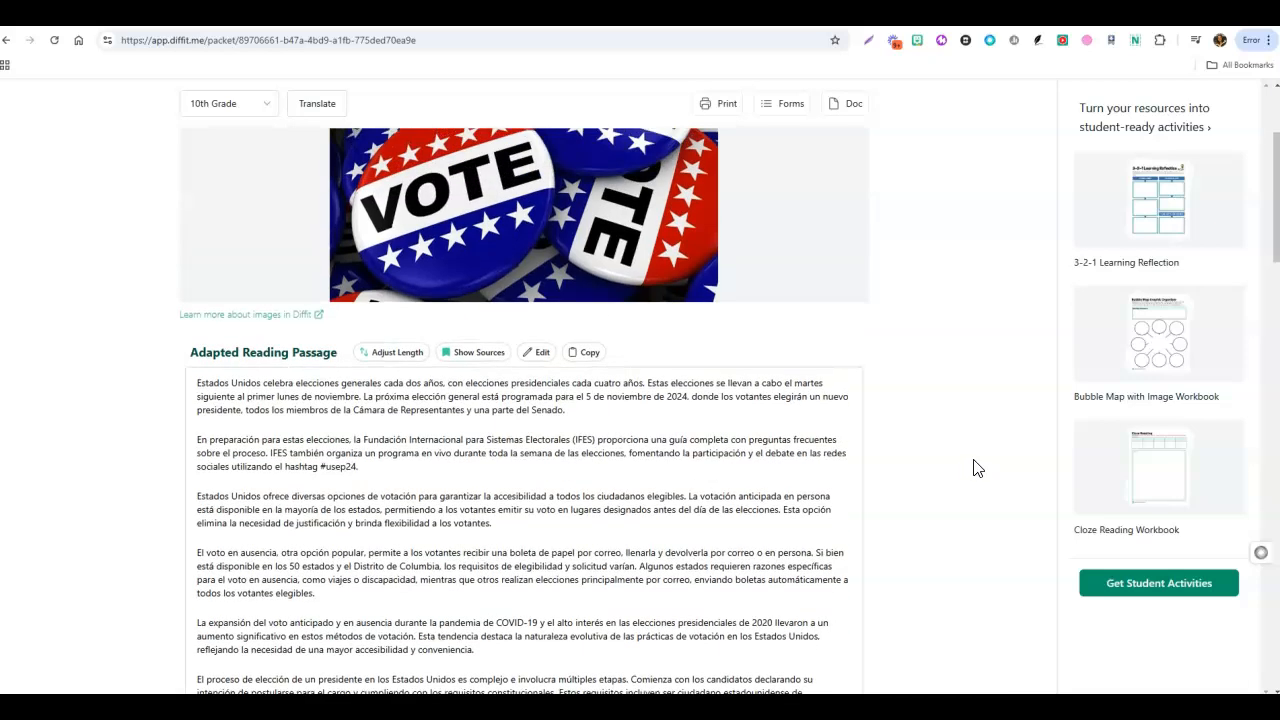
{"action": "scroll", "coordinate": [974, 455], "scroll_direction": "up", "scroll_amount": 2}
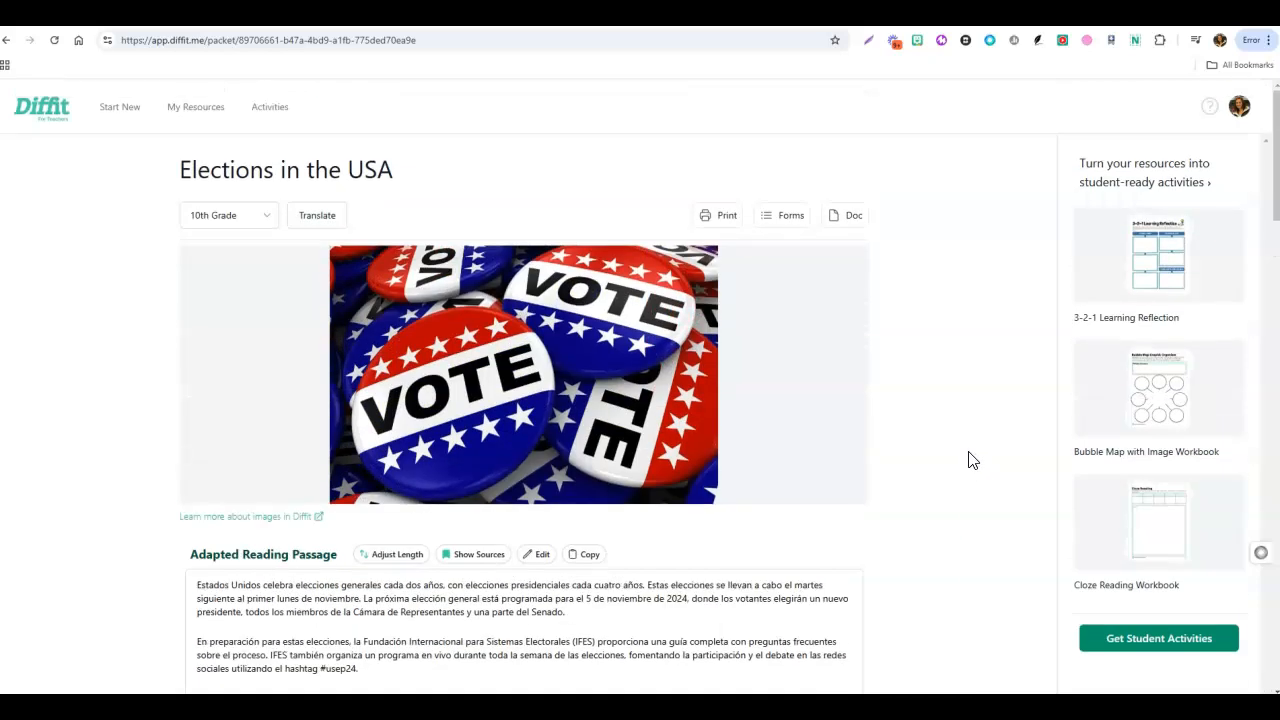
Reopen the English version of "Elections in the USA" from the saved resources and open its student activities.
{"action": "left_click", "coordinate": [204, 124]}
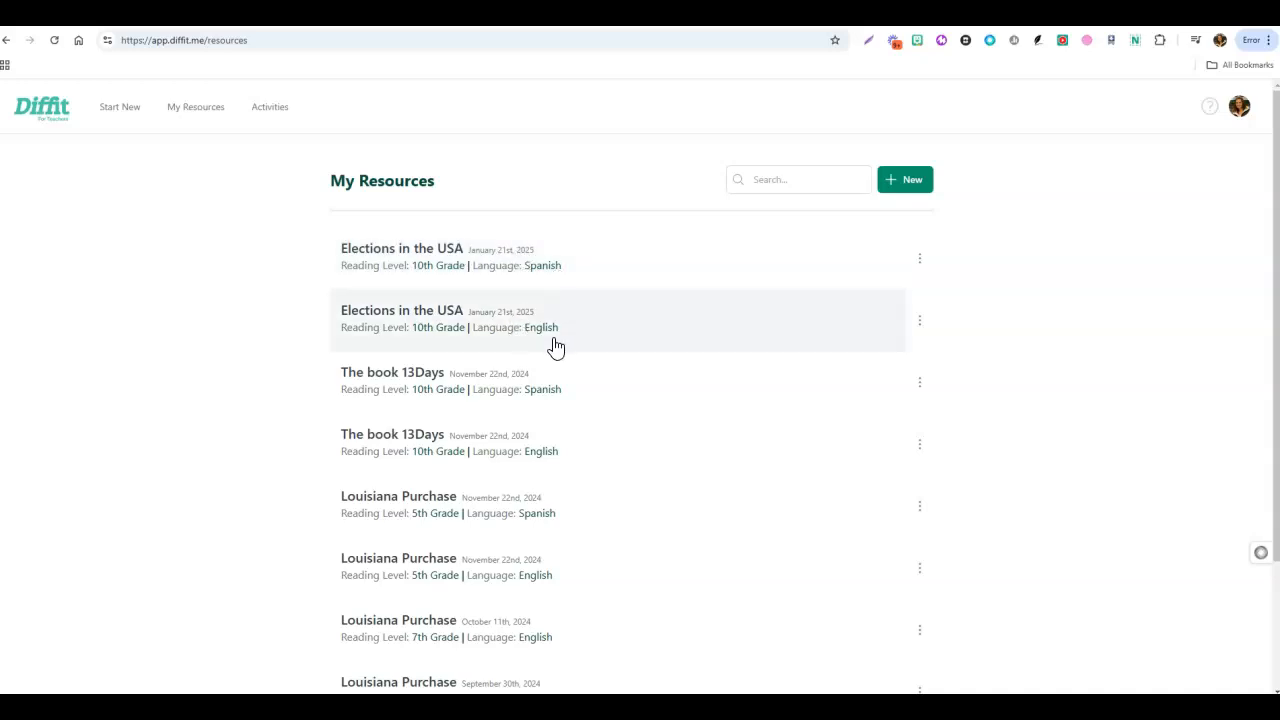
{"action": "left_click", "coordinate": [406, 326]}
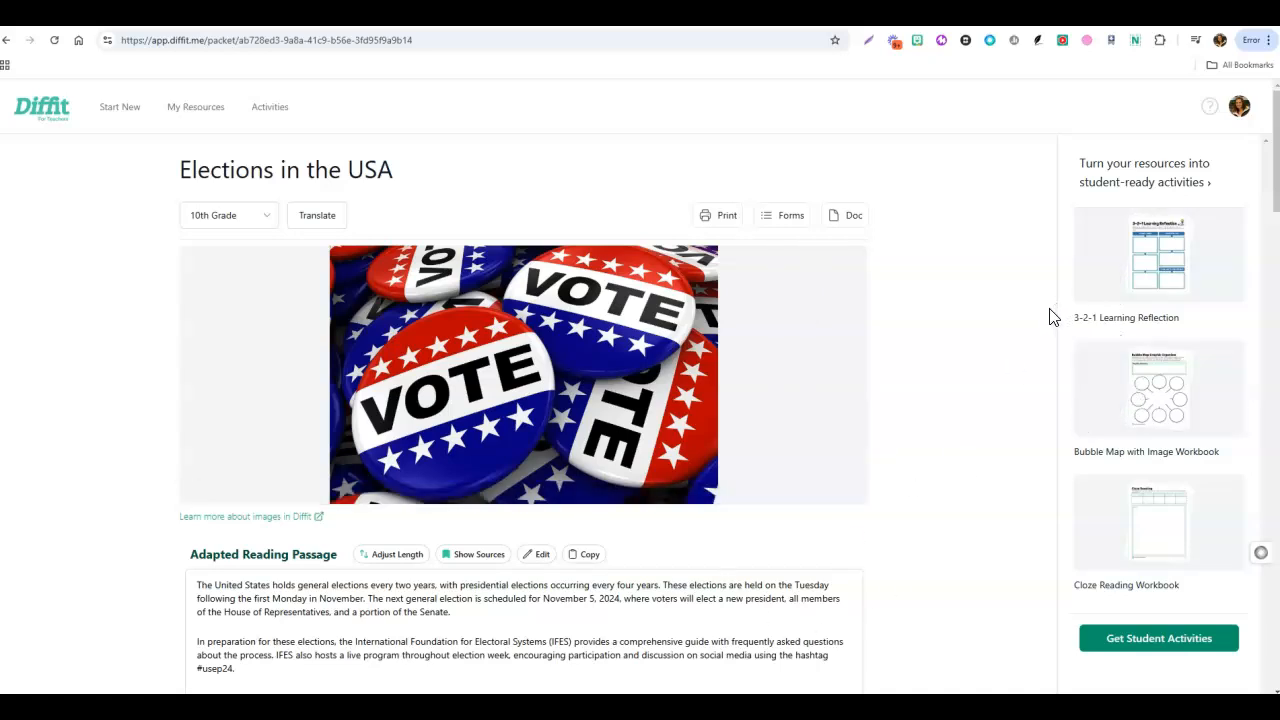
{"action": "scroll", "coordinate": [1106, 277], "scroll_direction": "down", "scroll_amount": 1}
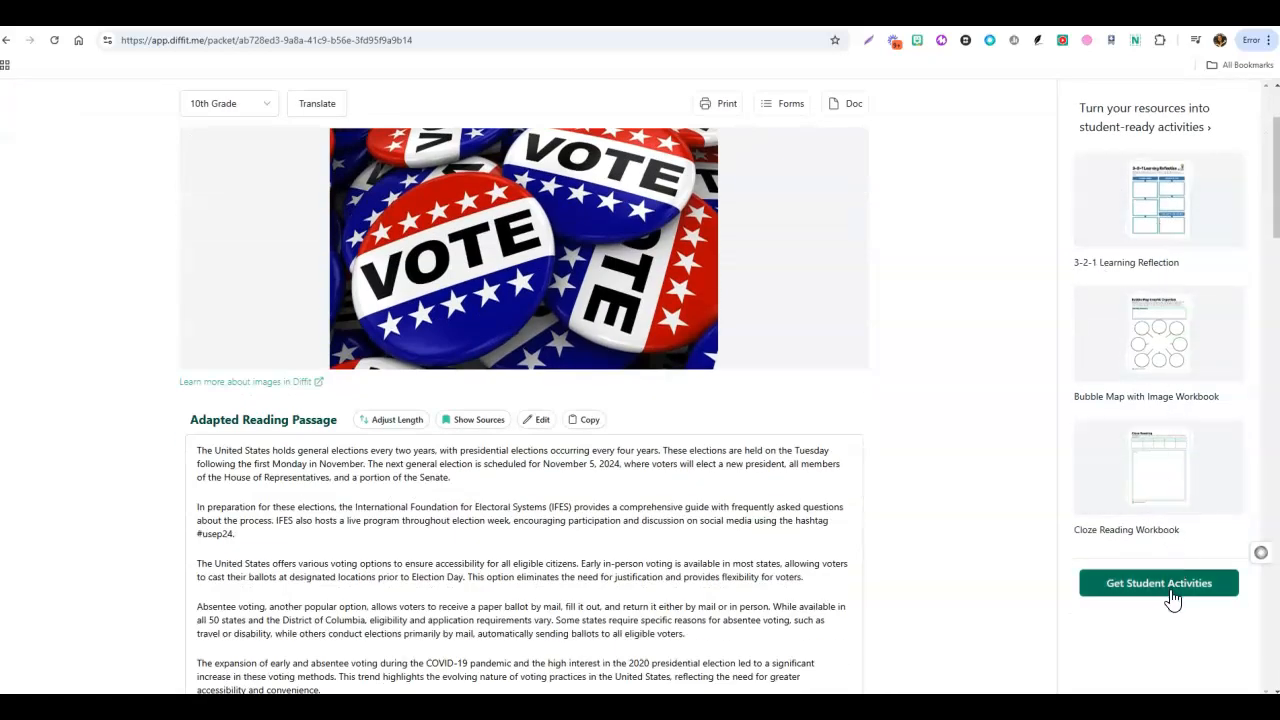
{"action": "left_click", "coordinate": [1175, 598]}
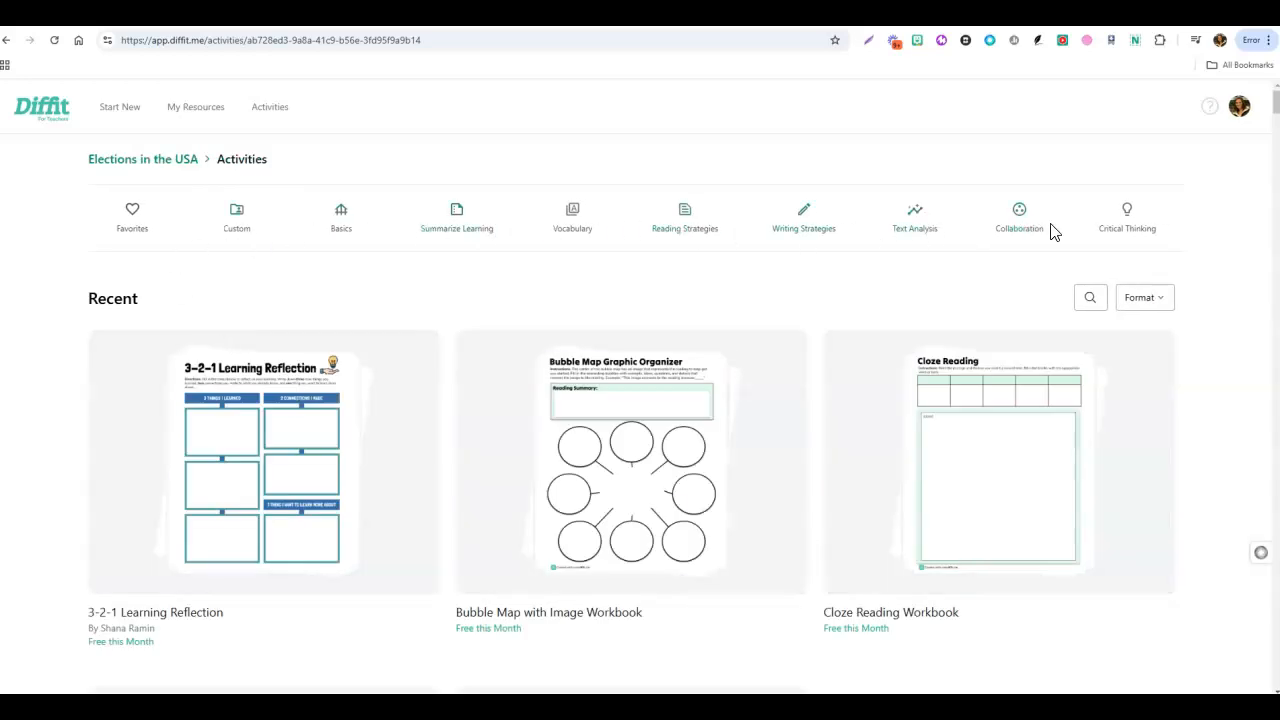
Browse the Recent, Featured and Basics activity templates and check which ones are free this month.
{"action": "scroll", "coordinate": [431, 467], "scroll_direction": "down", "scroll_amount": 2}
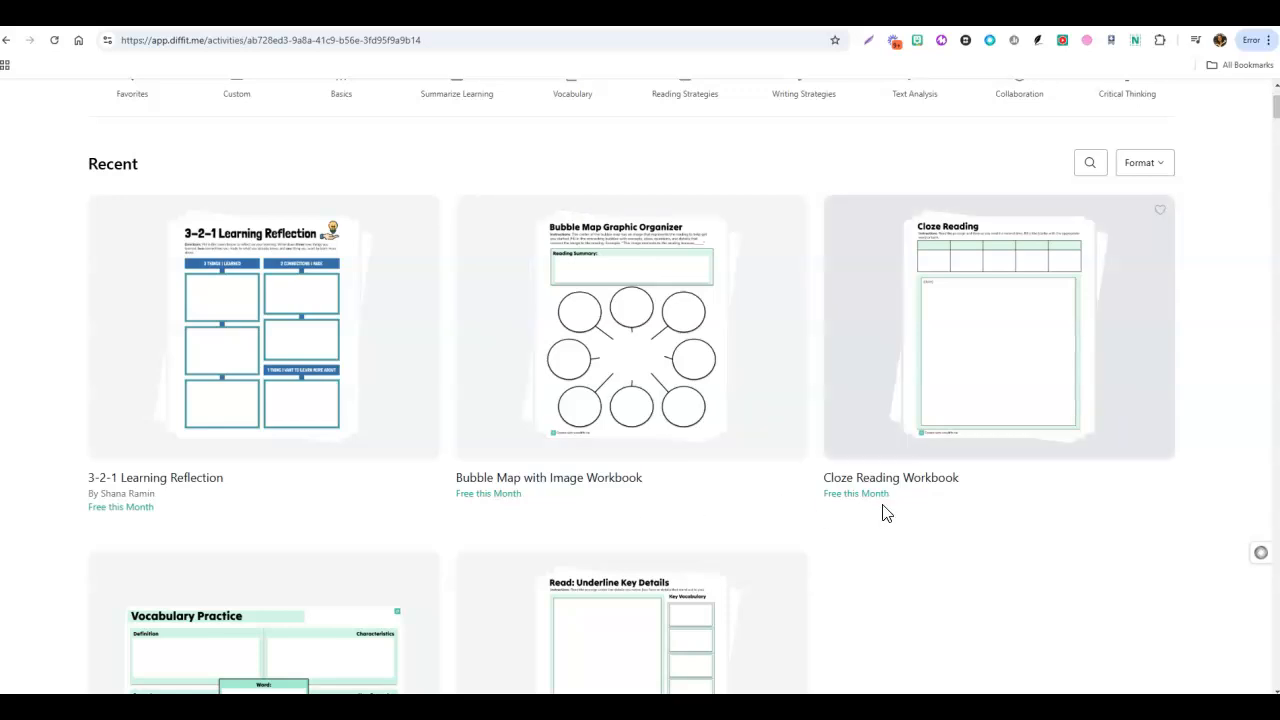
{"action": "scroll", "coordinate": [884, 513], "scroll_direction": "down", "scroll_amount": 3}
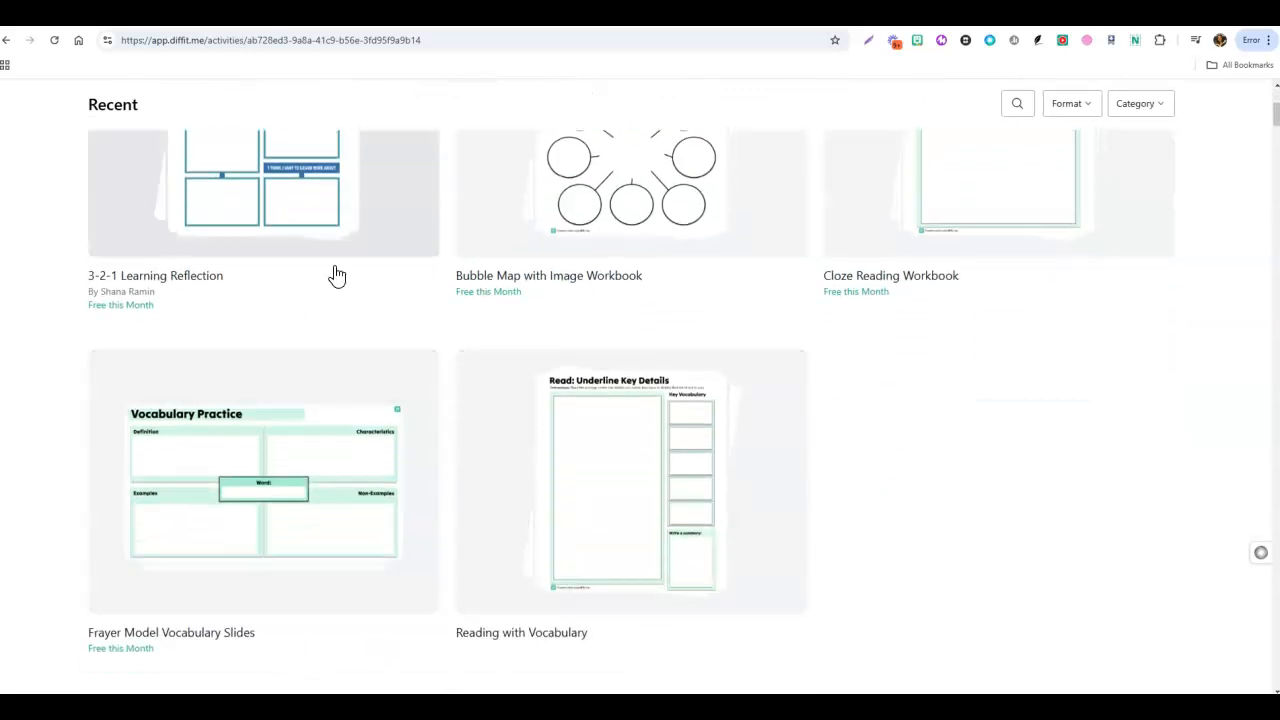
{"action": "scroll", "coordinate": [285, 472], "scroll_direction": "down", "scroll_amount": 1}
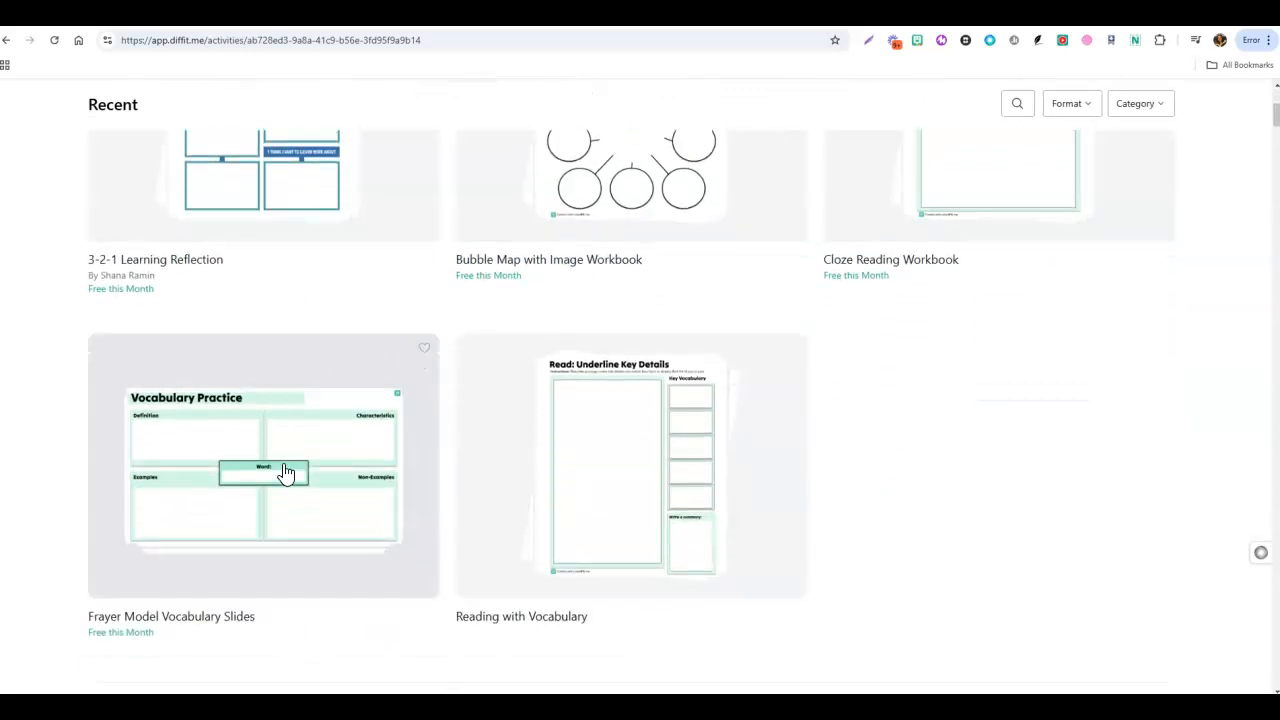
{"action": "scroll", "coordinate": [285, 472], "scroll_direction": "down", "scroll_amount": 5}
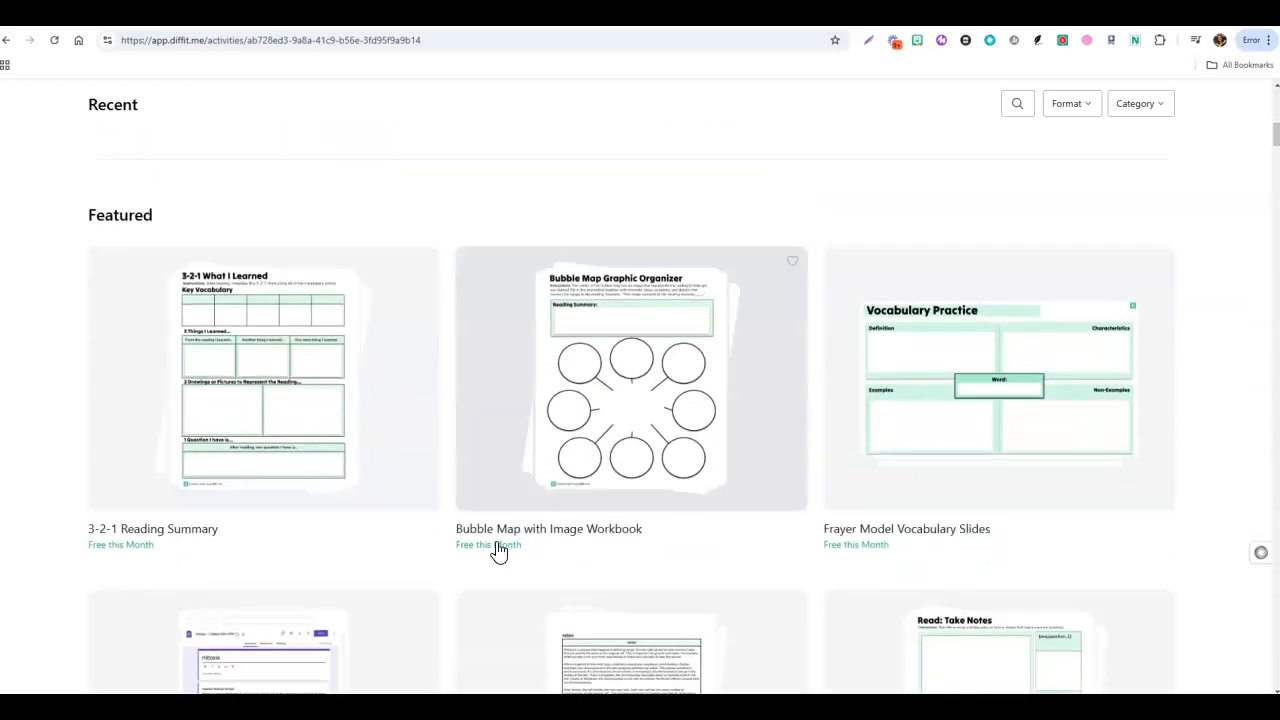
{"action": "scroll", "coordinate": [514, 424], "scroll_direction": "down", "scroll_amount": 5}
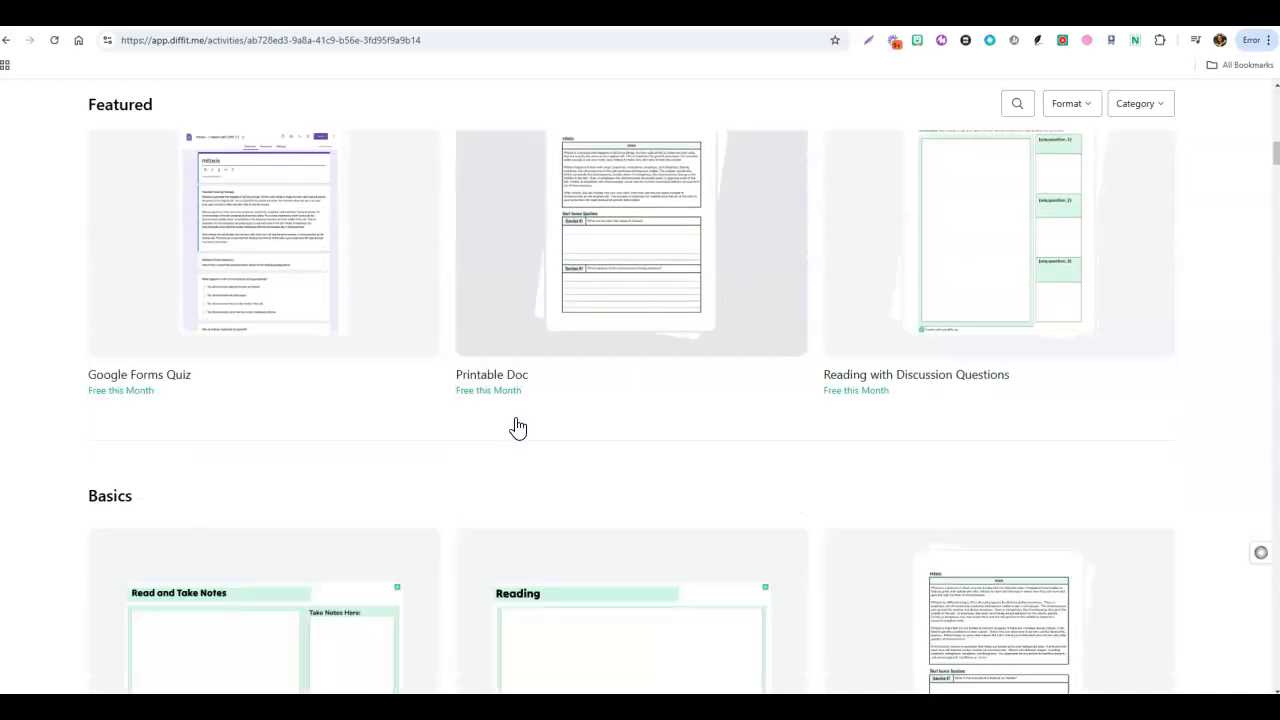
{"action": "scroll", "coordinate": [517, 428], "scroll_direction": "down", "scroll_amount": 3}
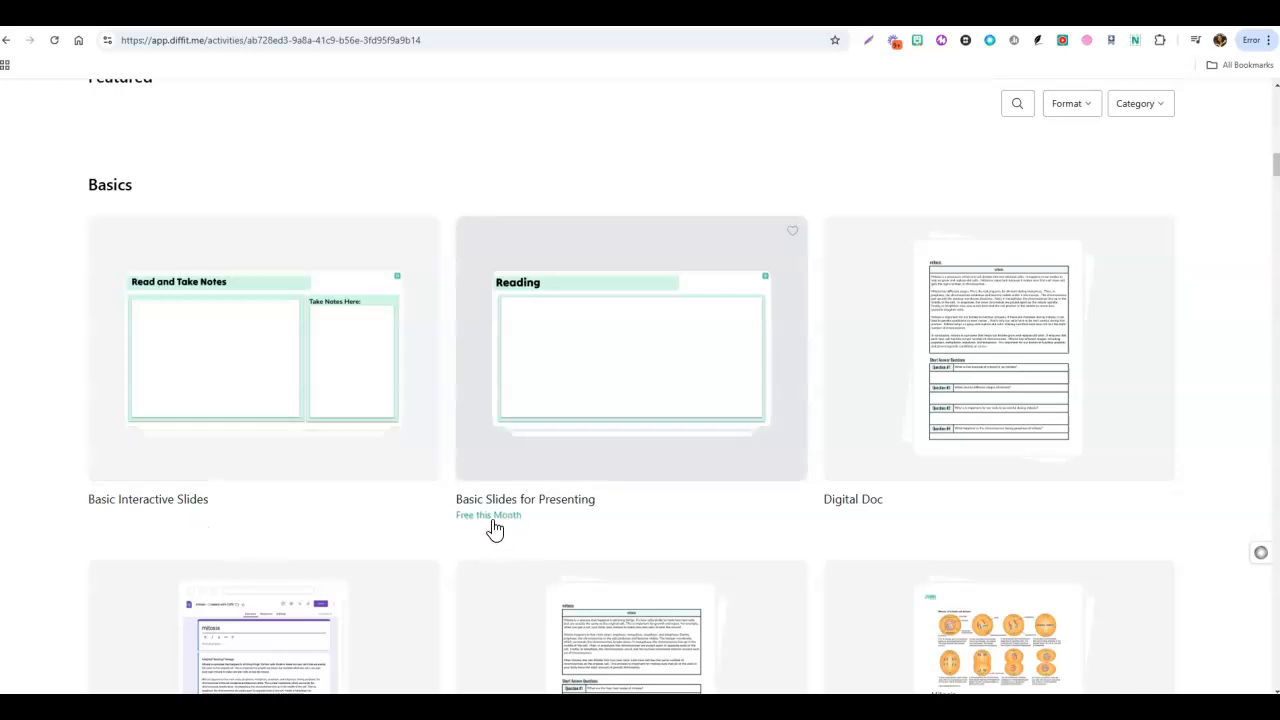
{"action": "scroll", "coordinate": [494, 528], "scroll_direction": "up", "scroll_amount": 3}
{"action": "scroll", "coordinate": [494, 528], "scroll_direction": "up", "scroll_amount": 1}
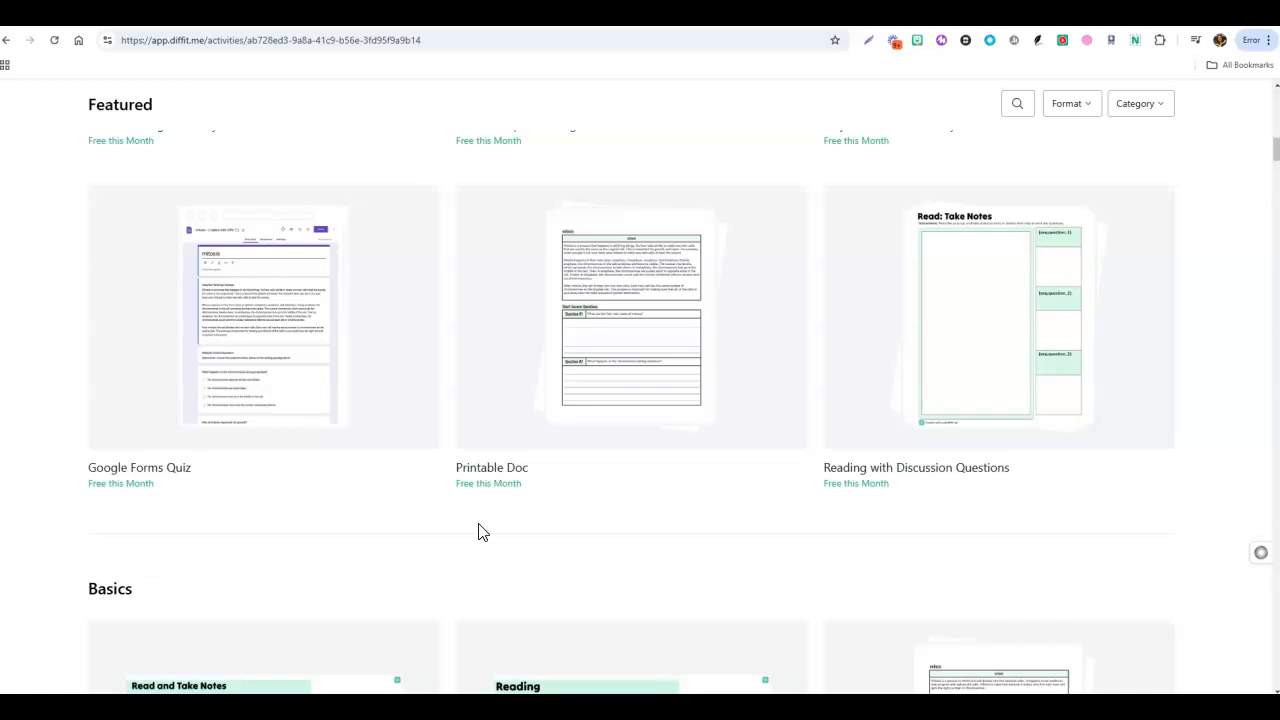
Export the featured 3-2-1 Reading Summary activity for "Elections in the USA" and open it in Google Slides.
{"action": "scroll", "coordinate": [478, 531], "scroll_direction": "up", "scroll_amount": 4}
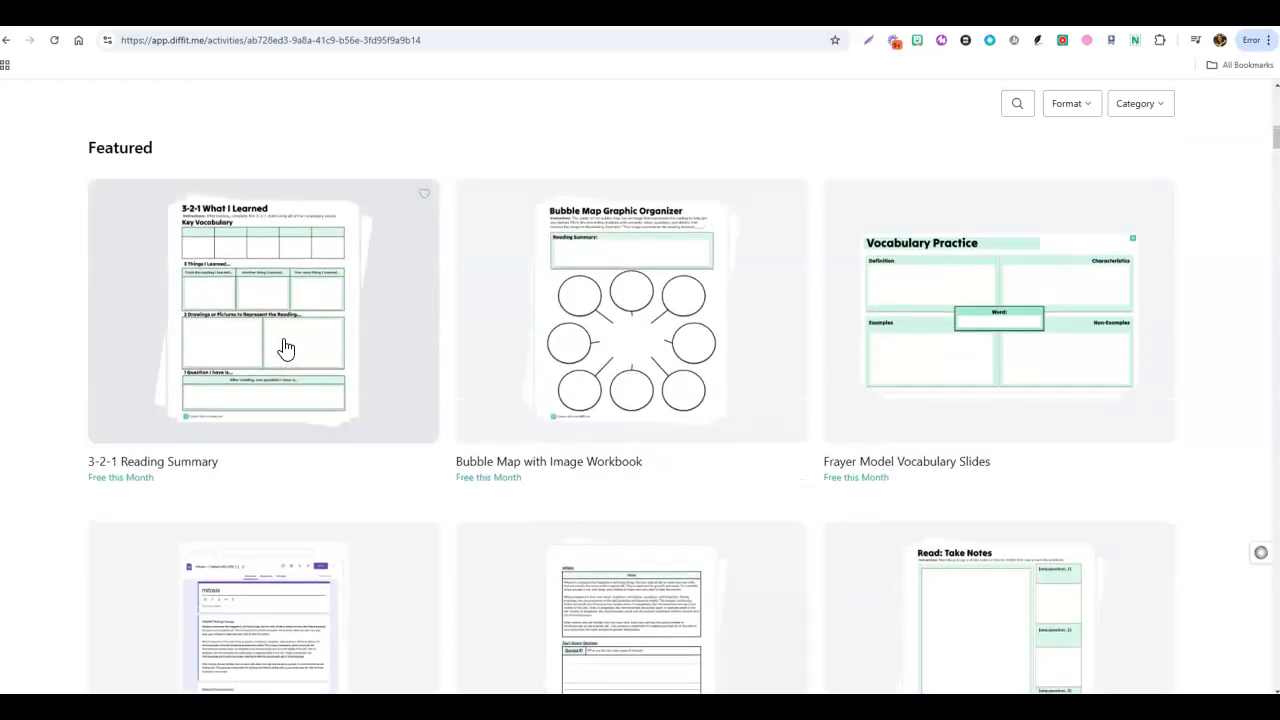
{"action": "left_click", "coordinate": [286, 347]}
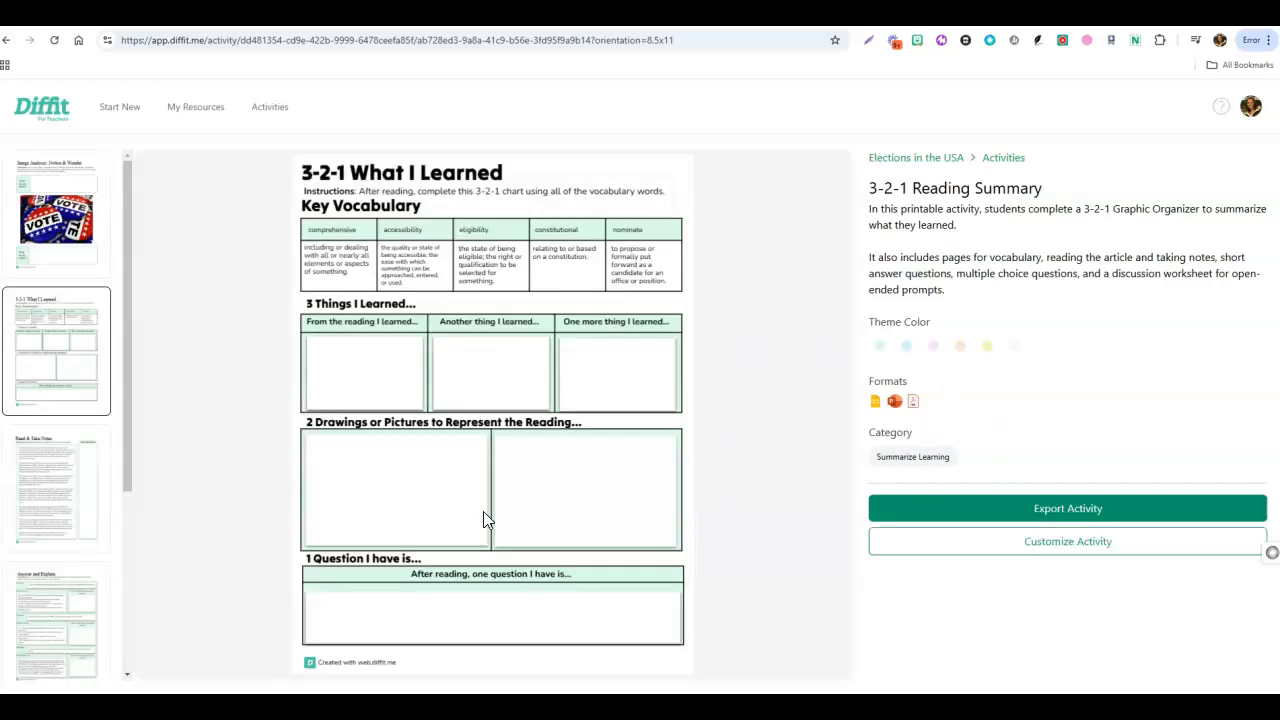
{"action": "left_click", "coordinate": [1068, 510]}
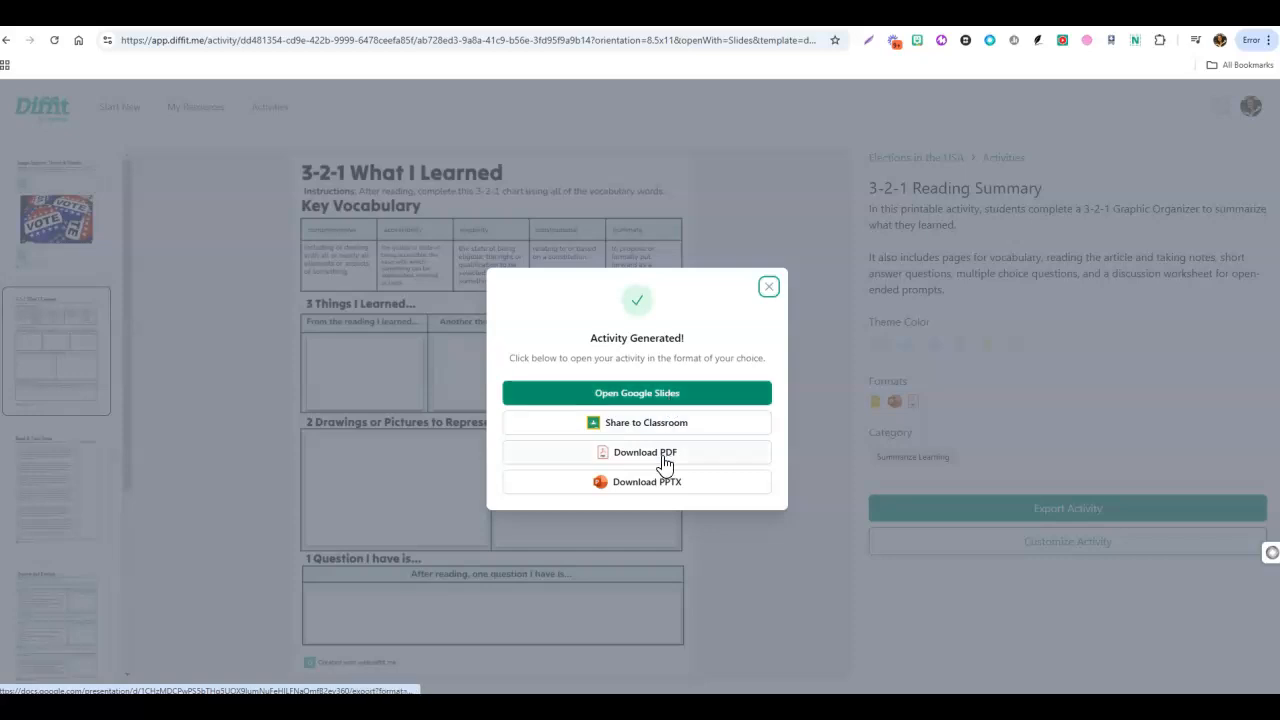
{"action": "left_click", "coordinate": [636, 400]}
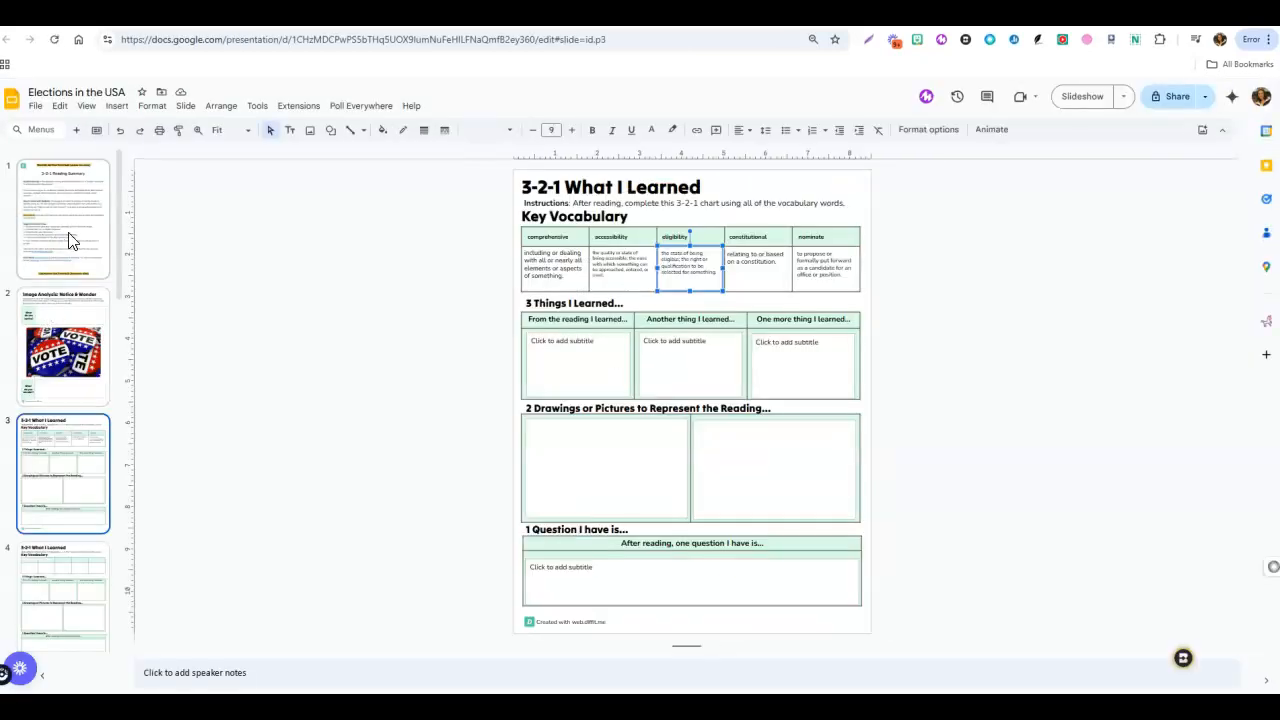
Review the teacher instruction page, the Image Analysis slide, and the filled and blank 3-2-1 What I Learned slides.
{"action": "left_click", "coordinate": [72, 242]}
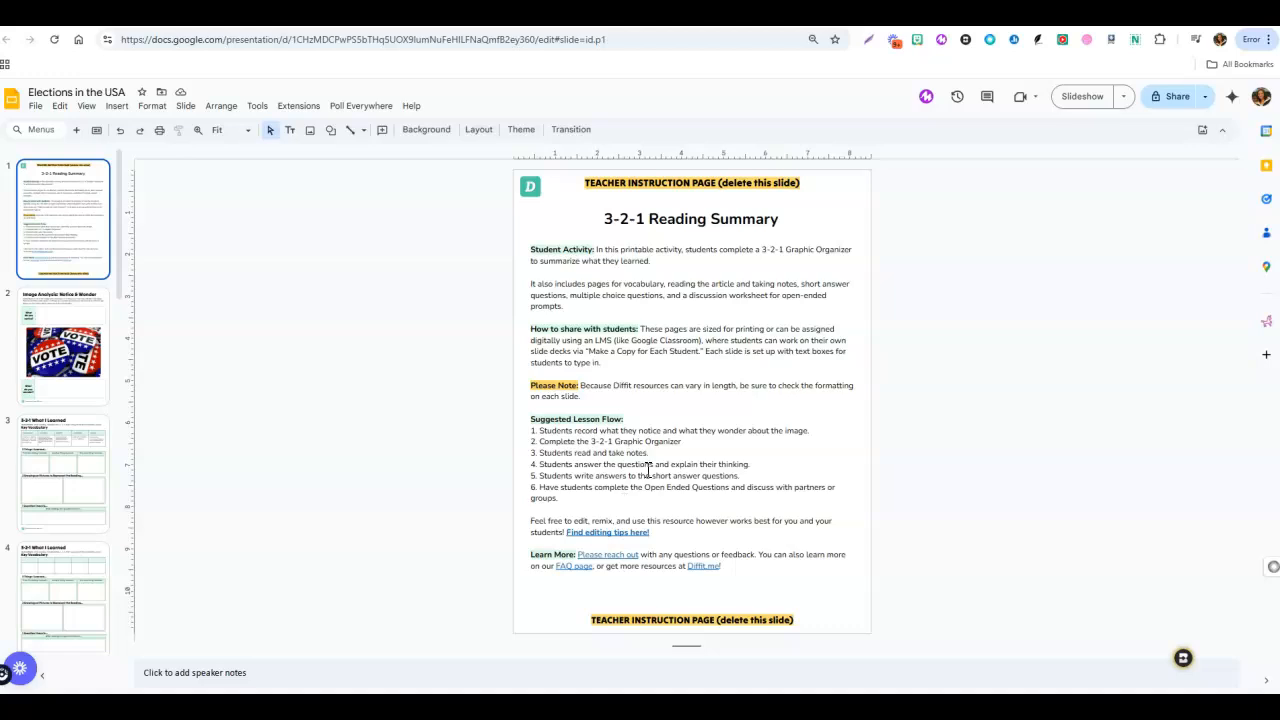
{"action": "left_click", "coordinate": [55, 360]}
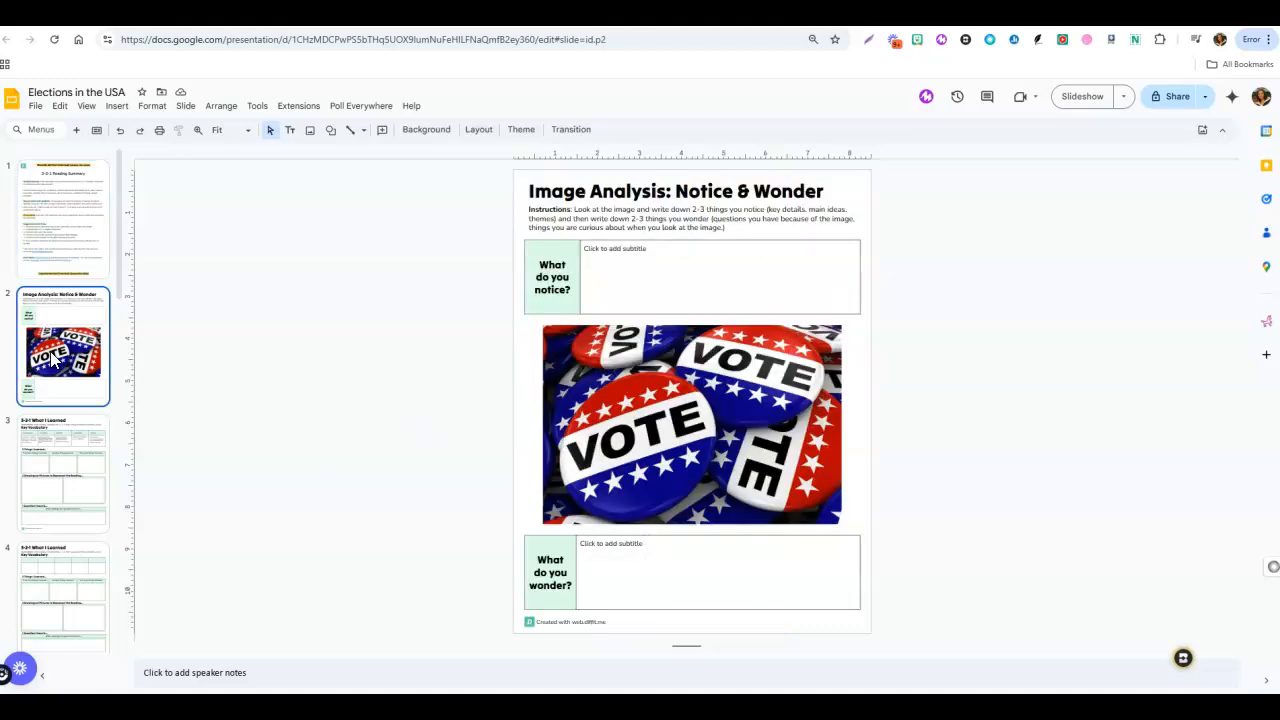
{"action": "left_click", "coordinate": [45, 460]}
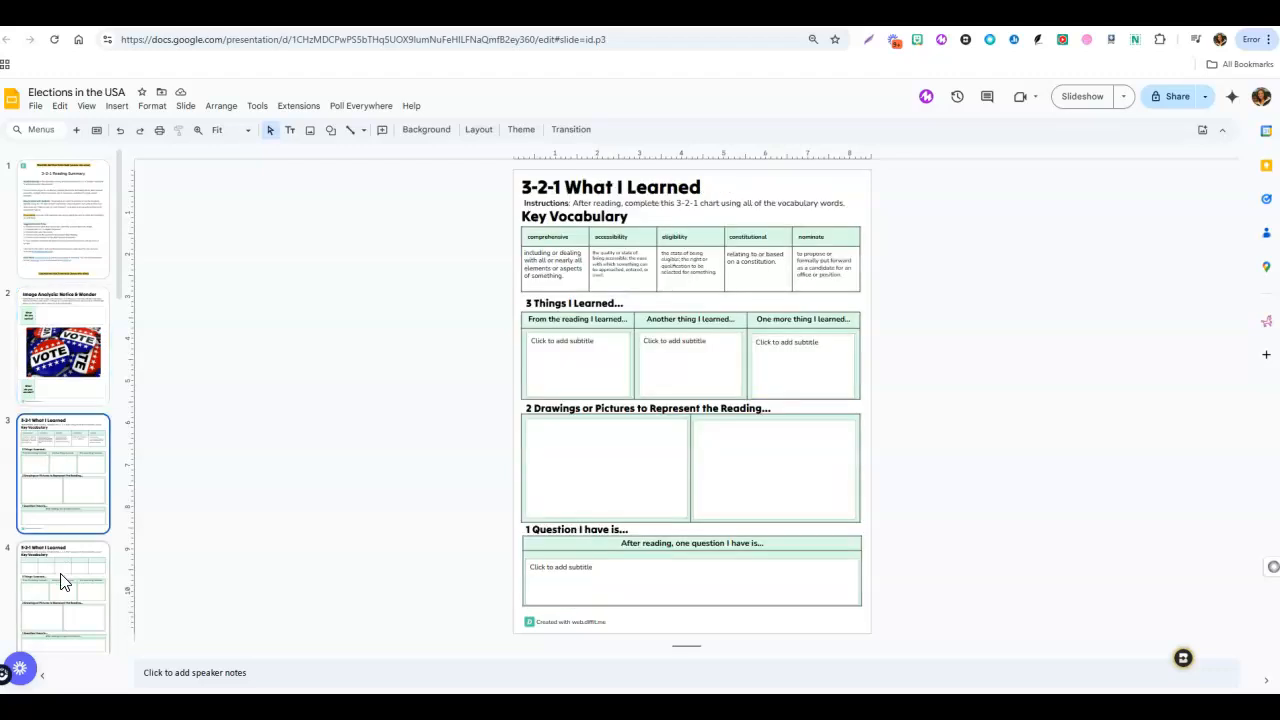
{"action": "left_click", "coordinate": [60, 580]}
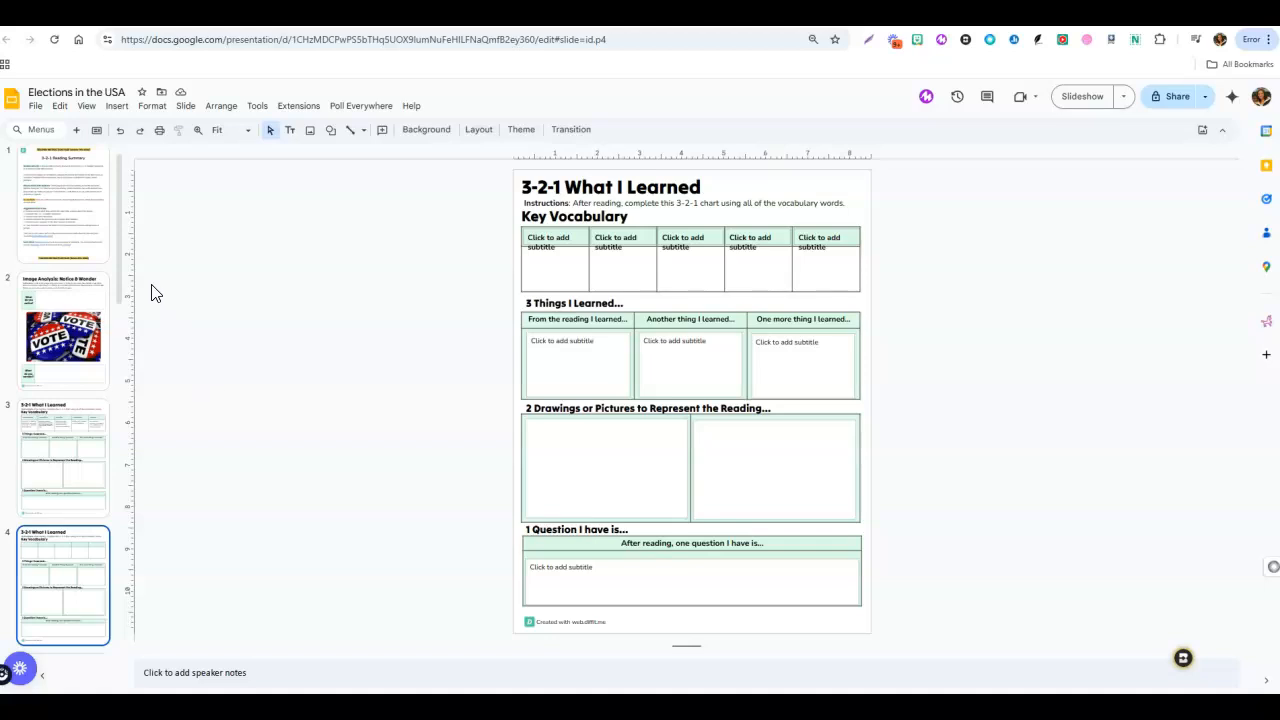
{"action": "scroll", "coordinate": [119, 269], "scroll_direction": "down", "scroll_amount": 1}
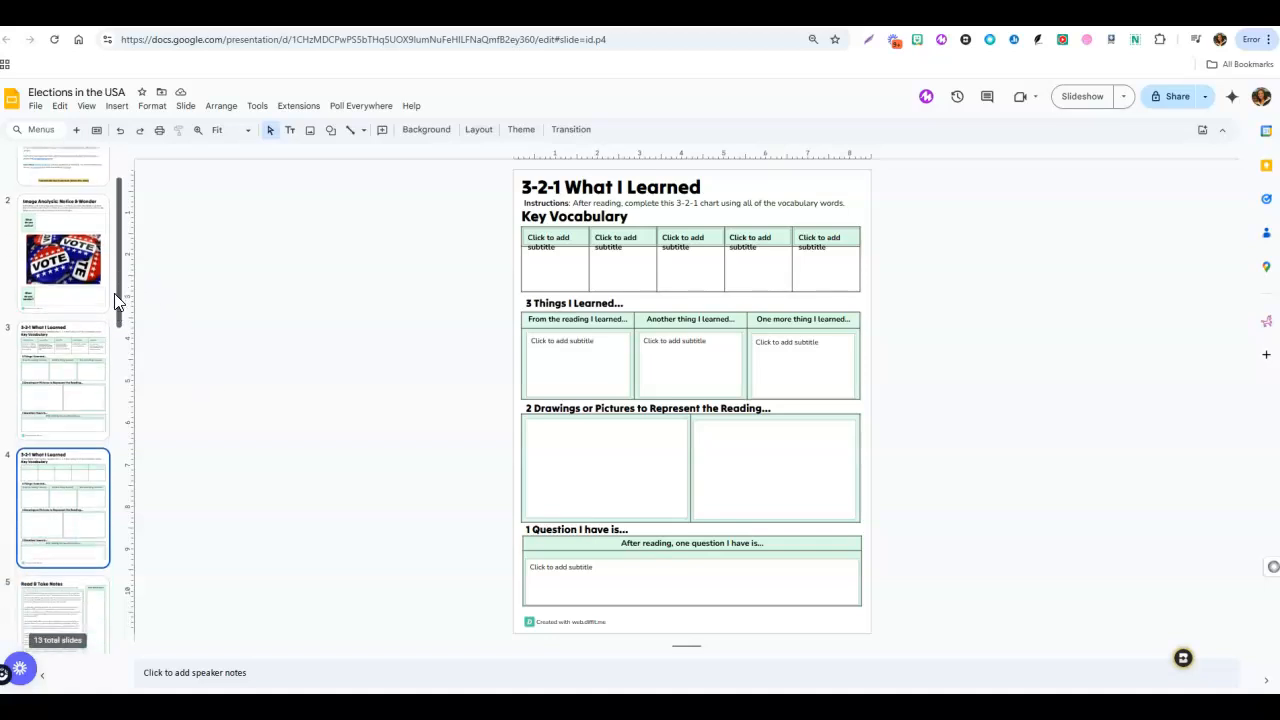
Return to the 3-2-1 slide with filled vocabulary and select the text box of the word "comprehensive".
{"action": "left_click", "coordinate": [43, 368]}
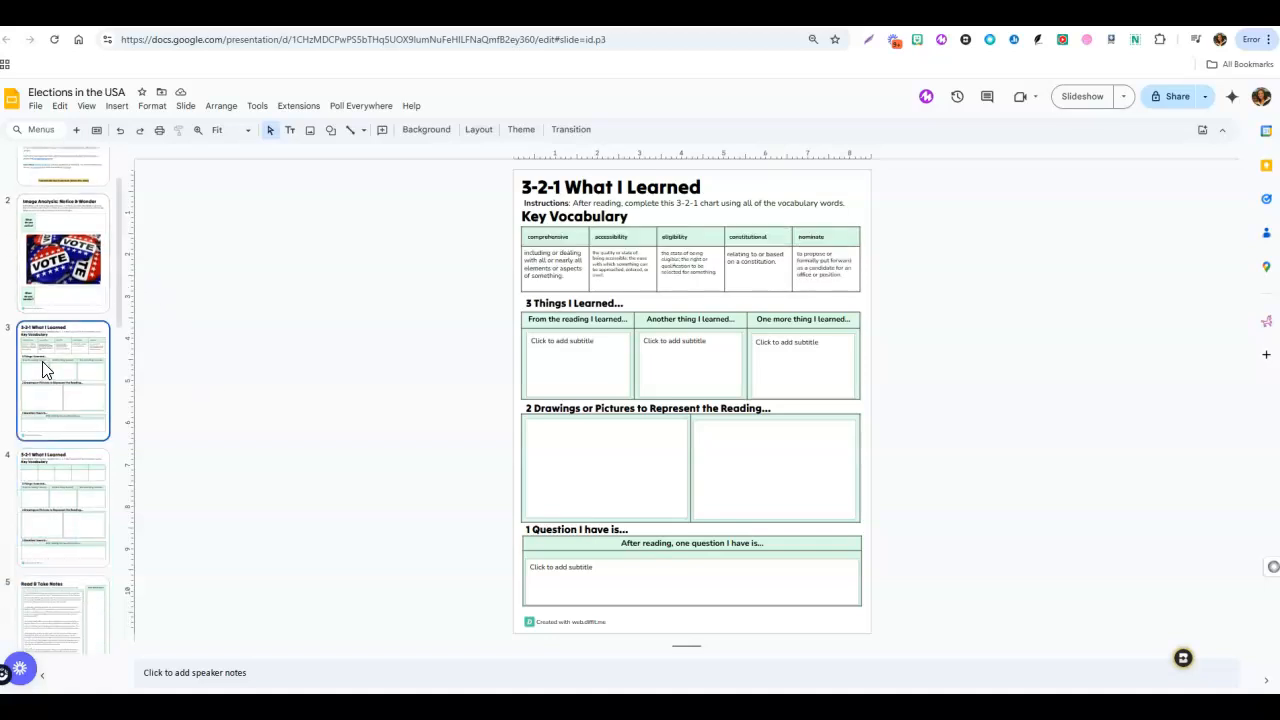
{"action": "left_click", "coordinate": [563, 236]}
{"action": "double_click", "coordinate": [563, 237]}
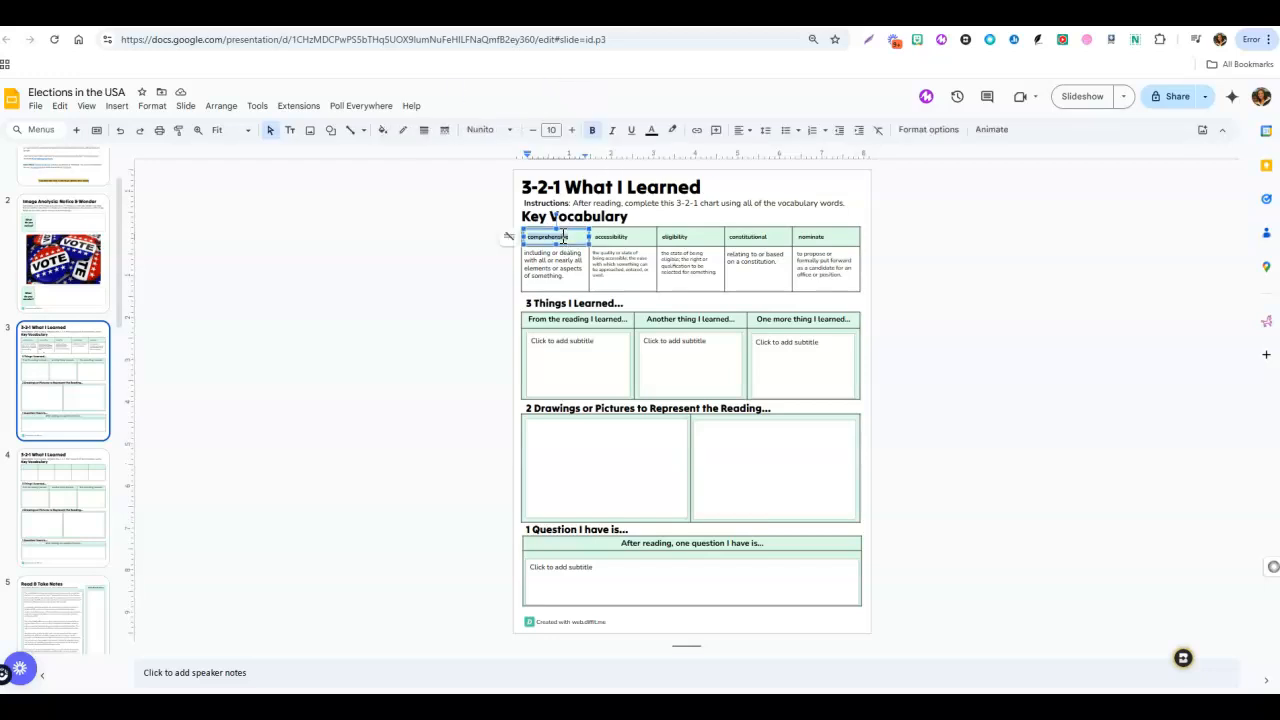
Review the two Read & Take Notes slides and check how the passage continues from one to the other.
{"action": "left_click", "coordinate": [67, 605]}
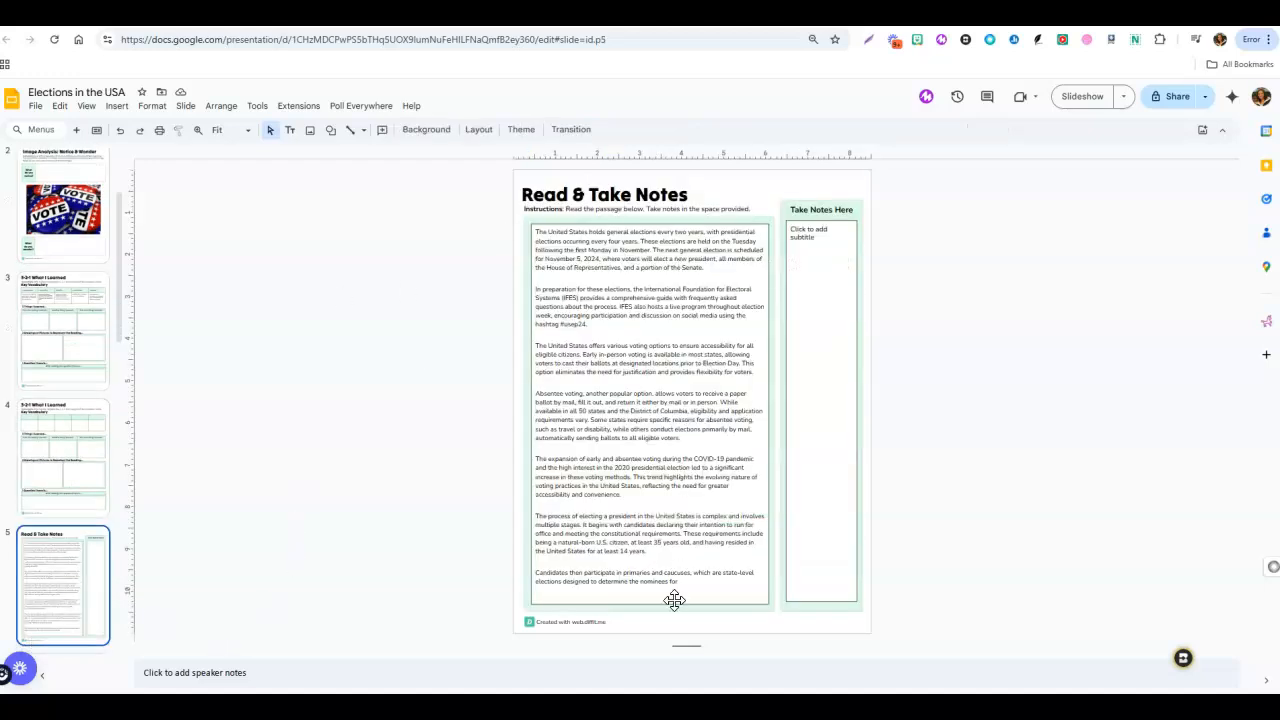
{"action": "left_click_drag", "start_coordinate": [120, 317], "coordinate": [117, 420]}
{"action": "left_click", "coordinate": [63, 423]}
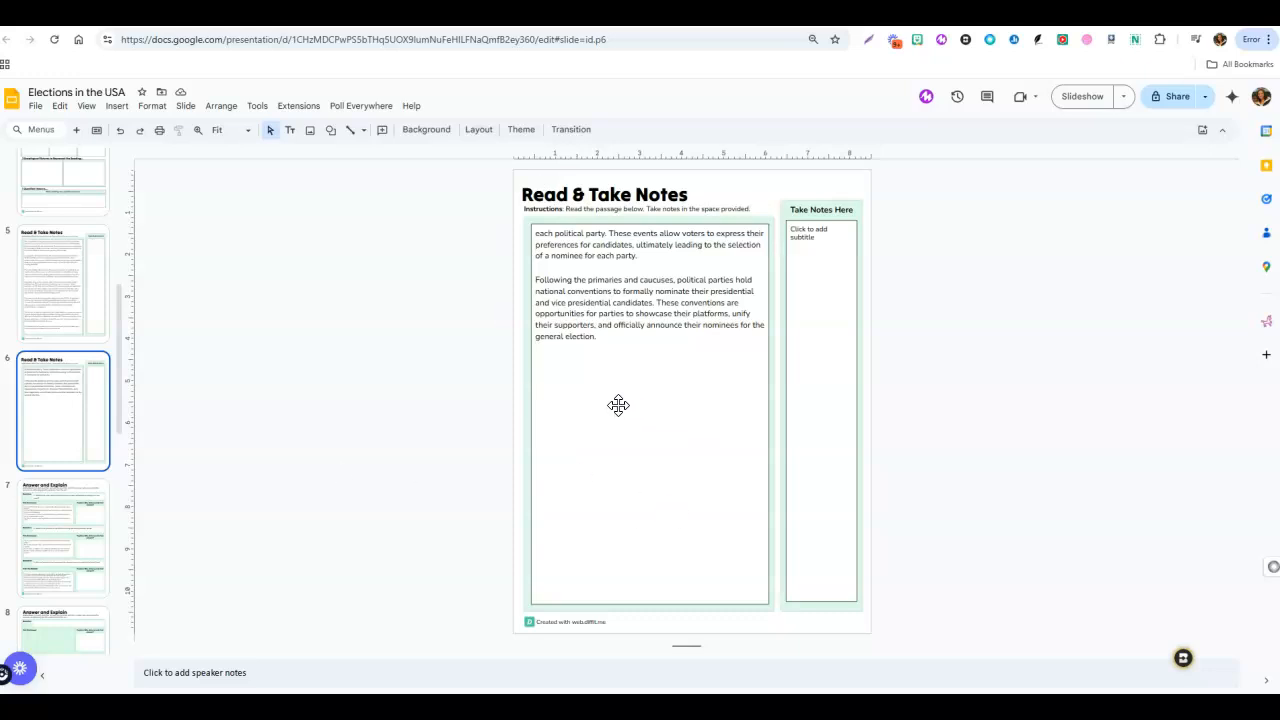
{"action": "left_click", "coordinate": [66, 550]}
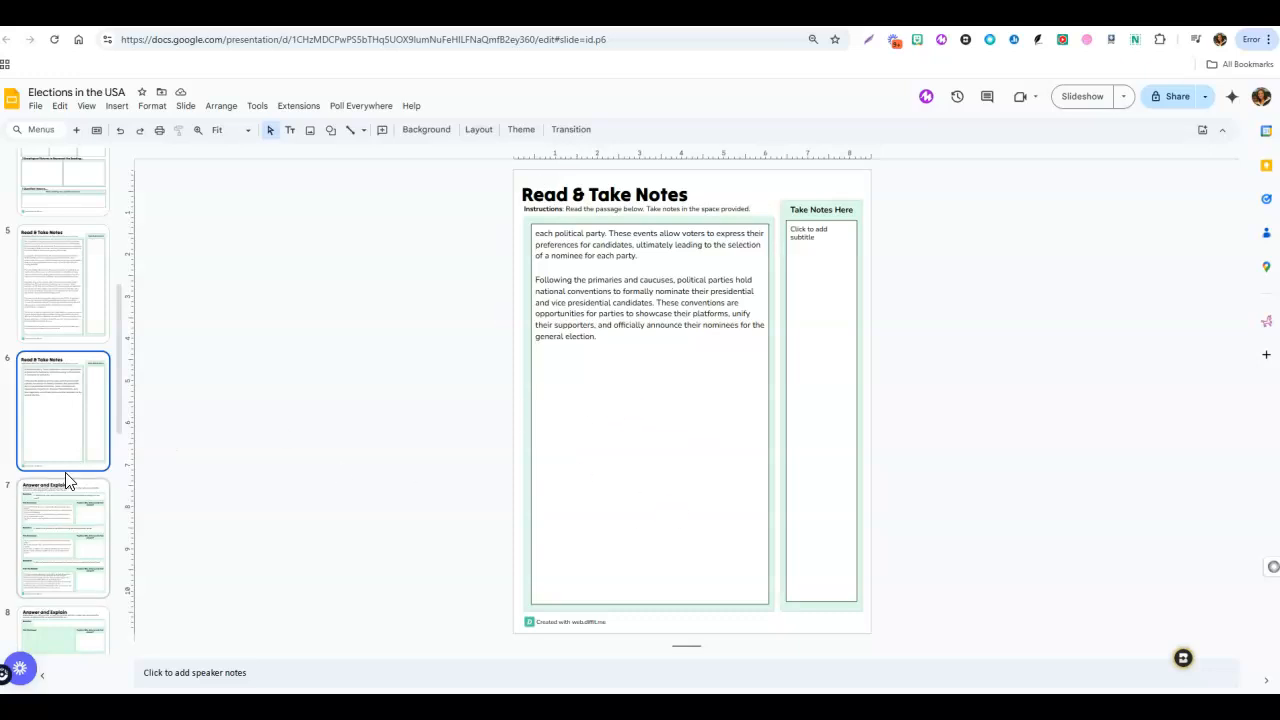
{"action": "left_click", "coordinate": [53, 302]}
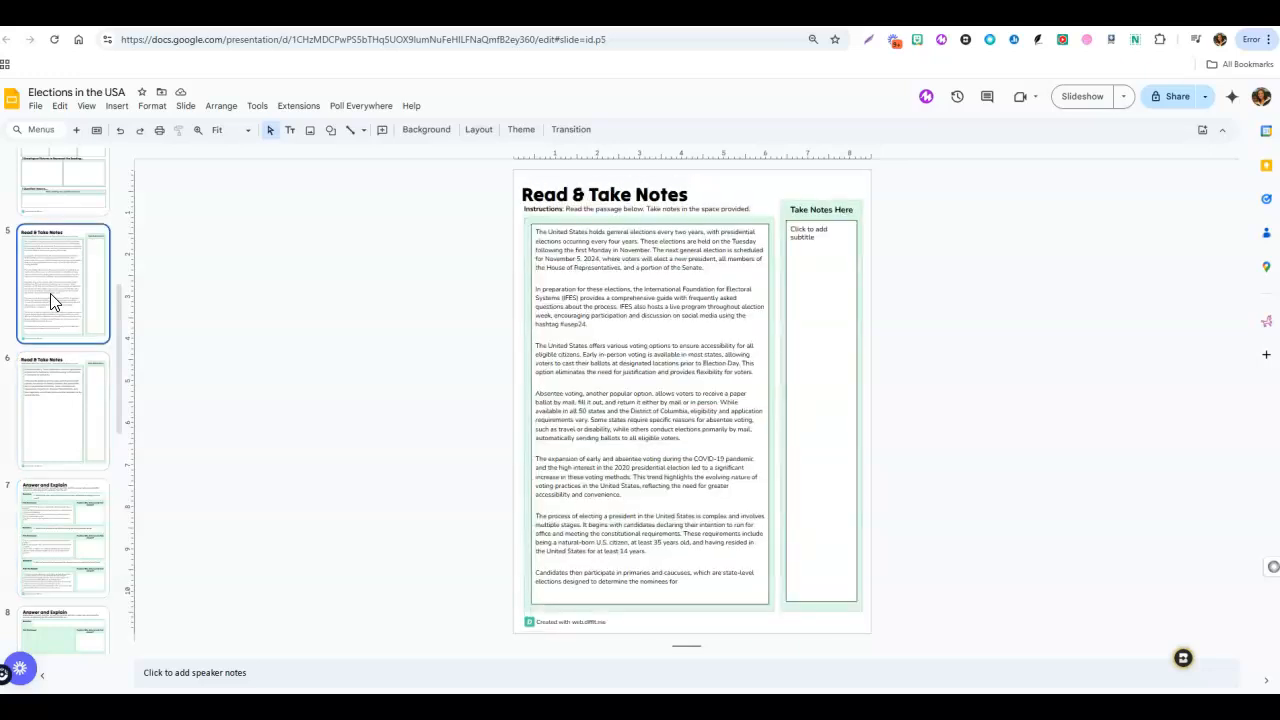
Switch back to Diffit's new-resource page and look through the forms for a link, text or PDF, and vocabulary list.
{"action": "left_click", "coordinate": [600, 14]}
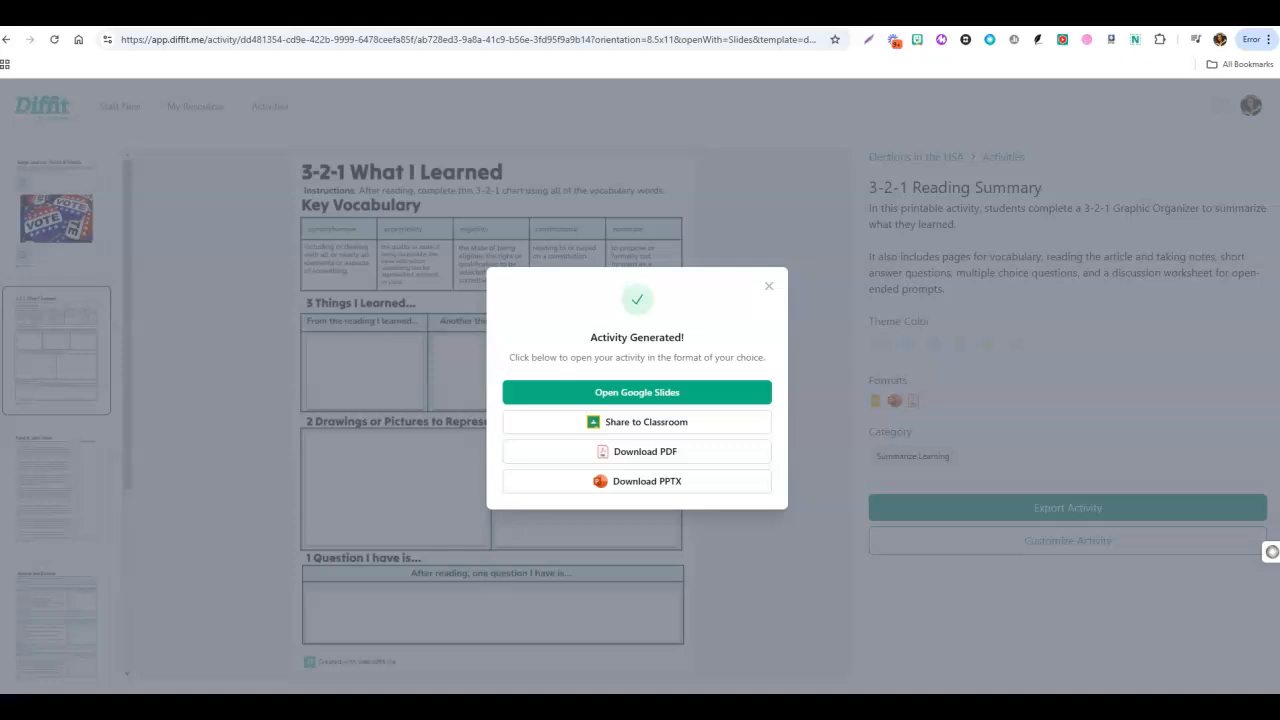
{"action": "left_click", "coordinate": [768, 287]}
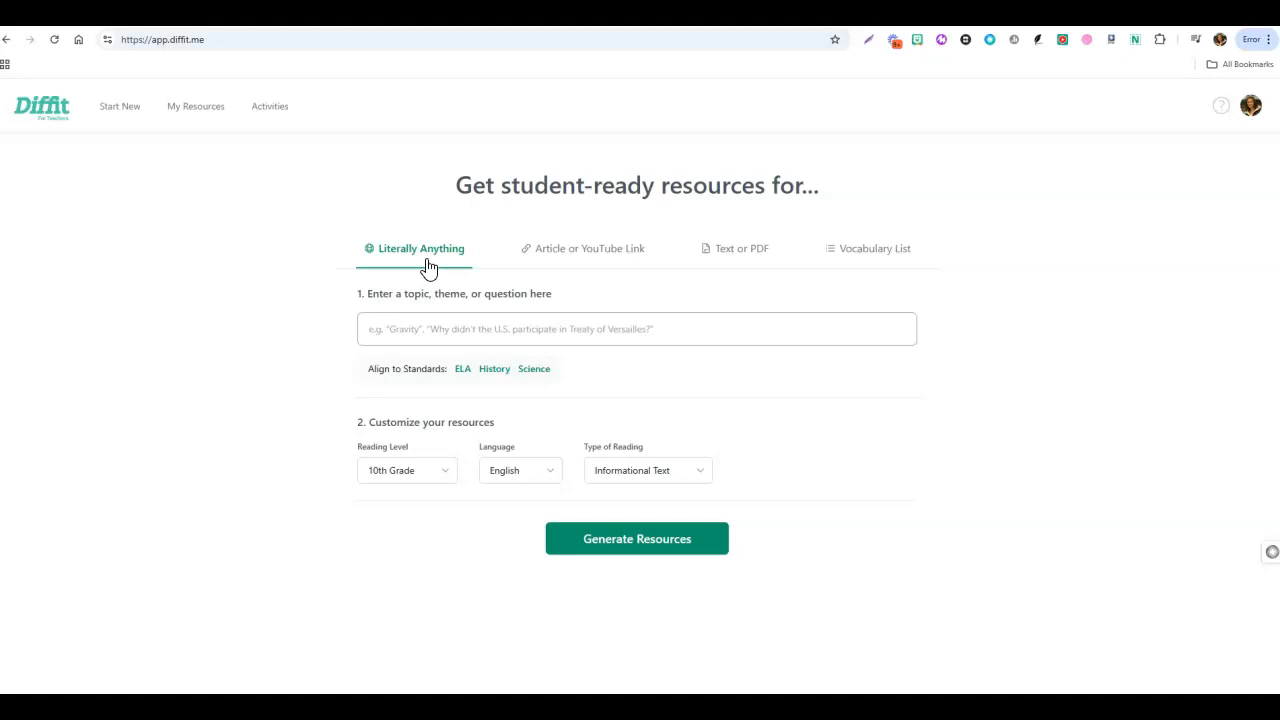
{"action": "left_click", "coordinate": [606, 249]}
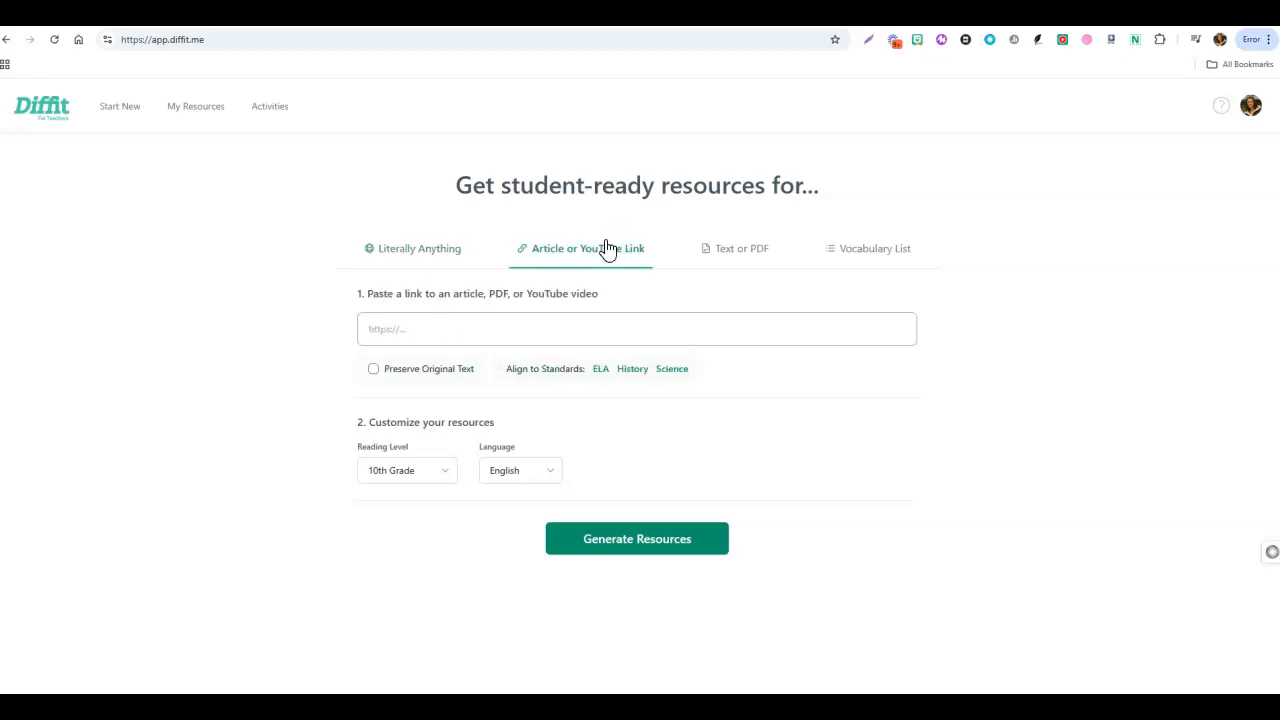
{"action": "left_click", "coordinate": [752, 259]}
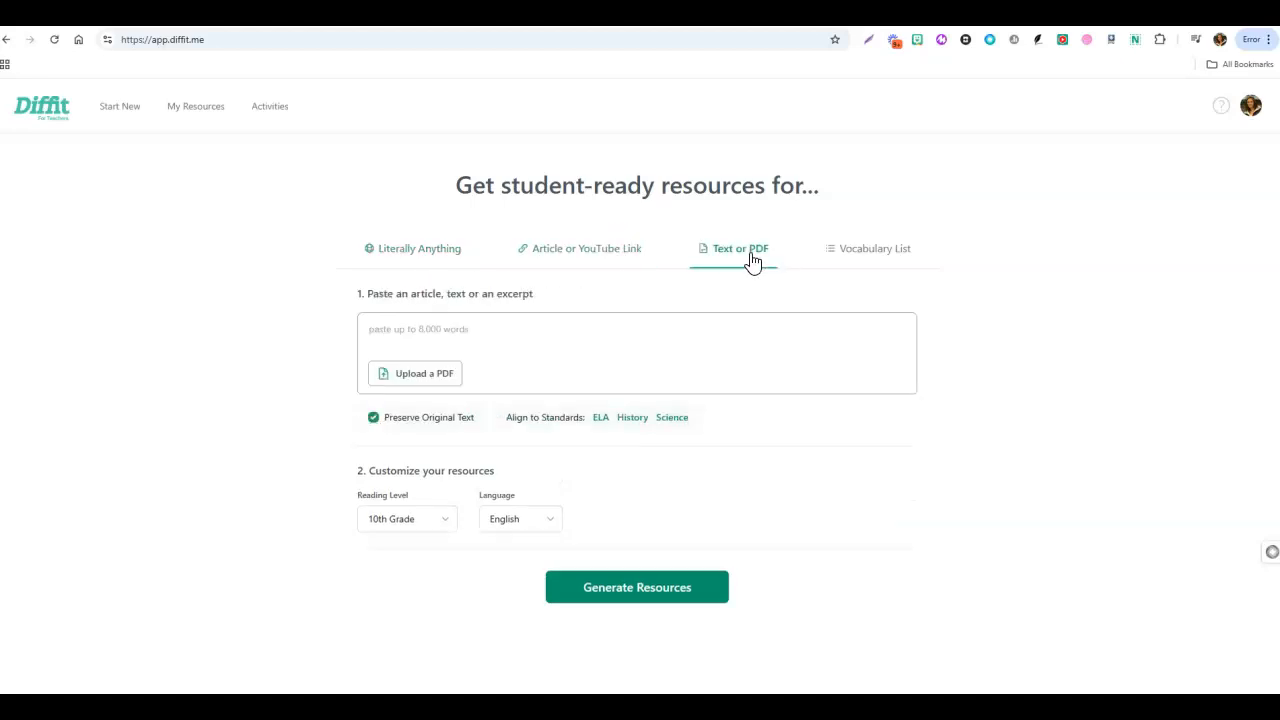
{"action": "left_click", "coordinate": [893, 261]}
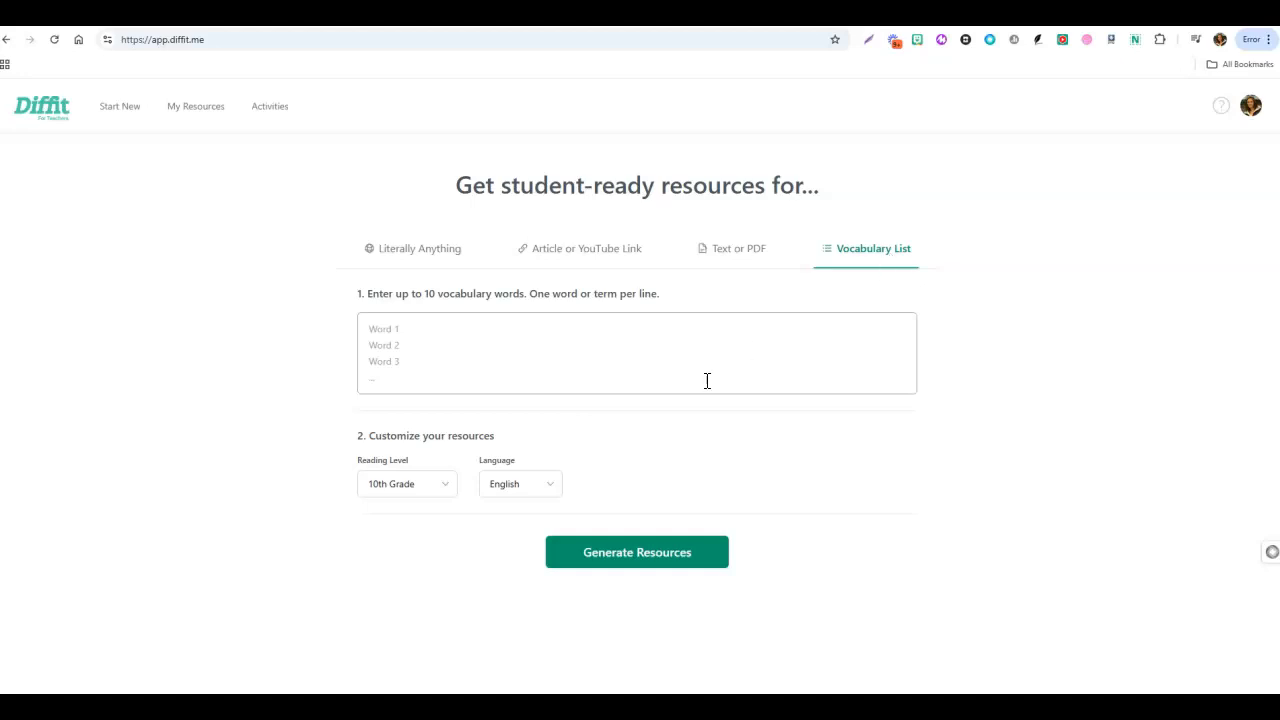
Return to the Literally Anything form and view its reading type, language and reading level choices, keeping Informational Text, English and 10th Grade.
{"action": "left_click", "coordinate": [417, 258]}
{"action": "left_click", "coordinate": [646, 479]}
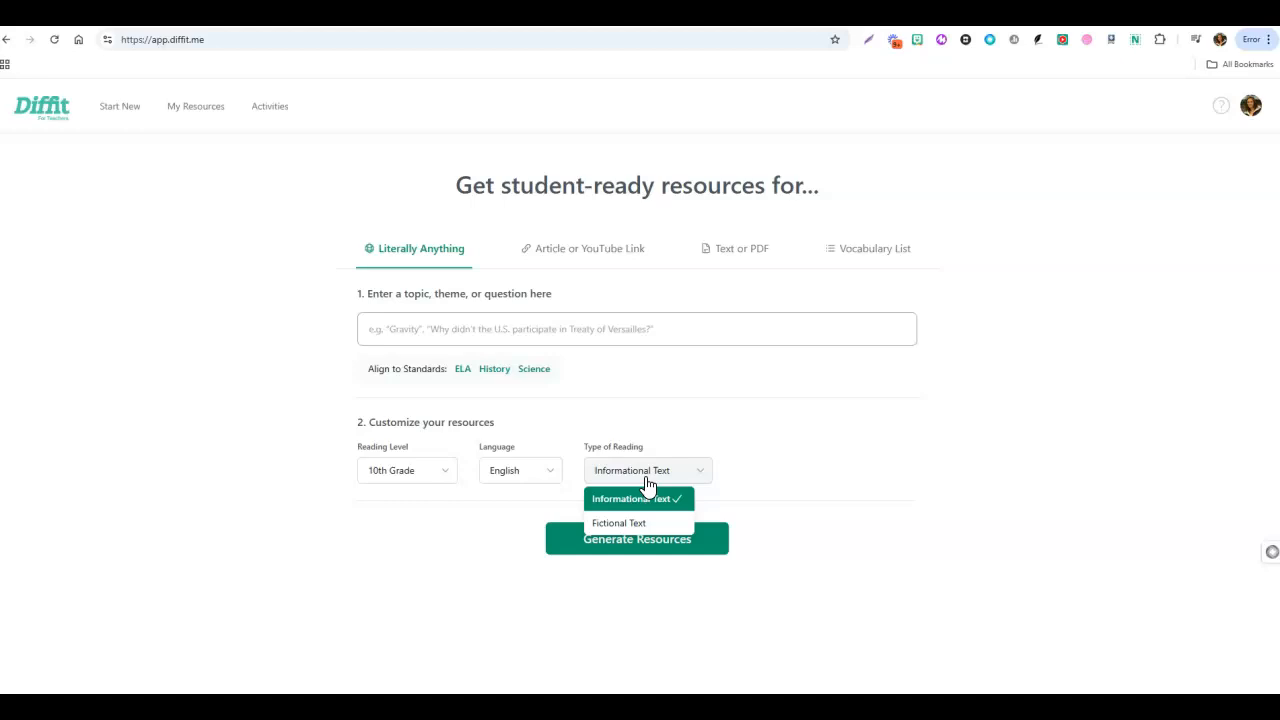
{"action": "left_click", "coordinate": [525, 481]}
{"action": "left_click", "coordinate": [419, 478]}
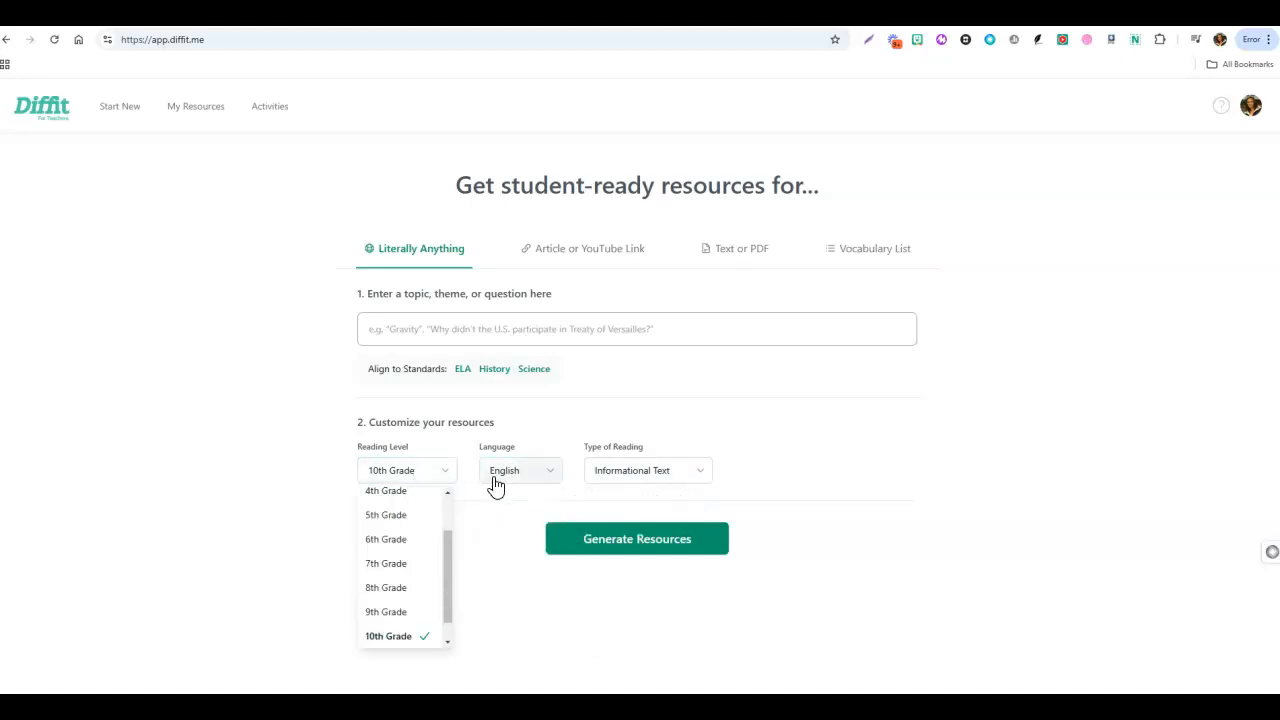
{"action": "left_click", "coordinate": [490, 550]}
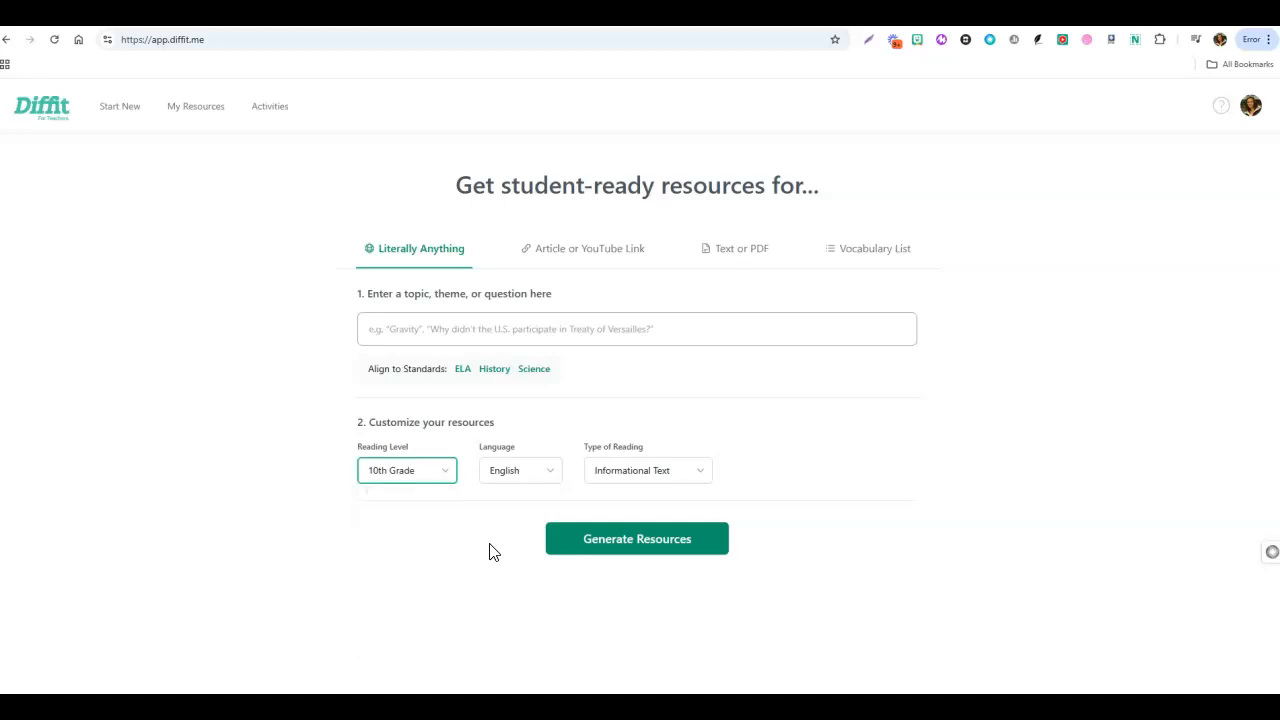
Look over the saved resources page and the Student-Ready Activities library, and return to the new-resource page.
{"action": "left_click", "coordinate": [198, 122]}
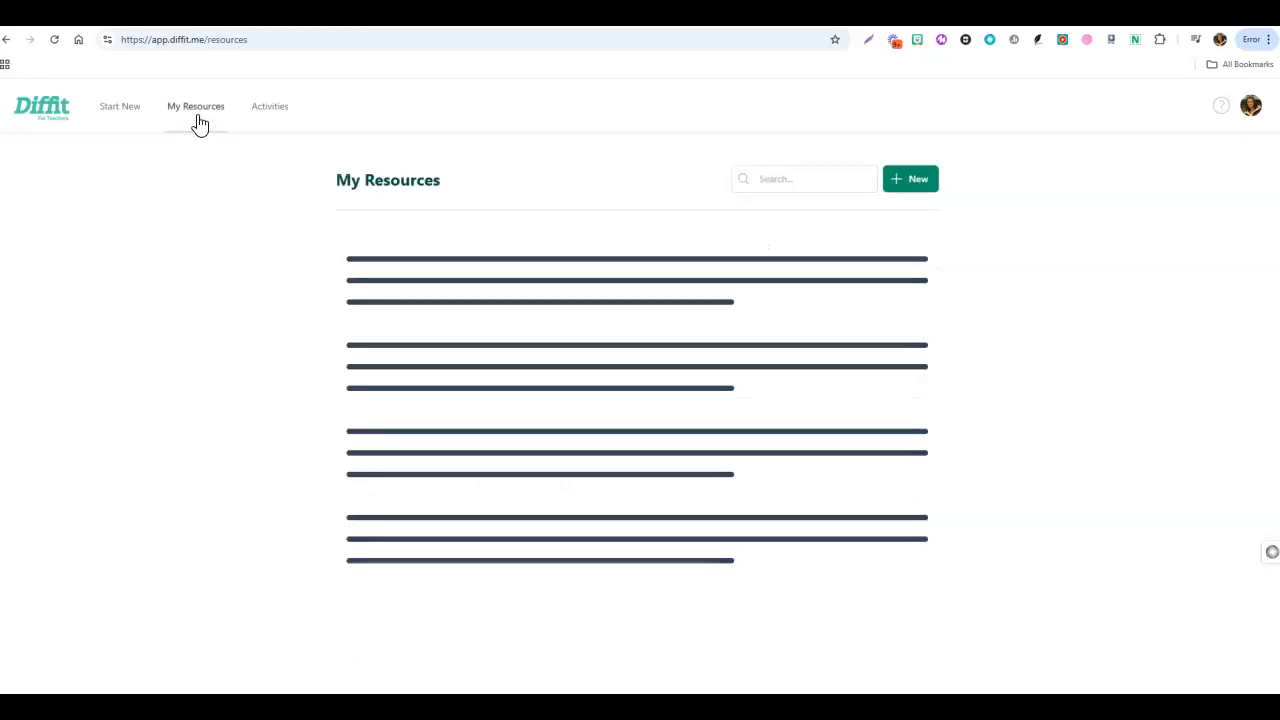
{"action": "left_click", "coordinate": [270, 121]}
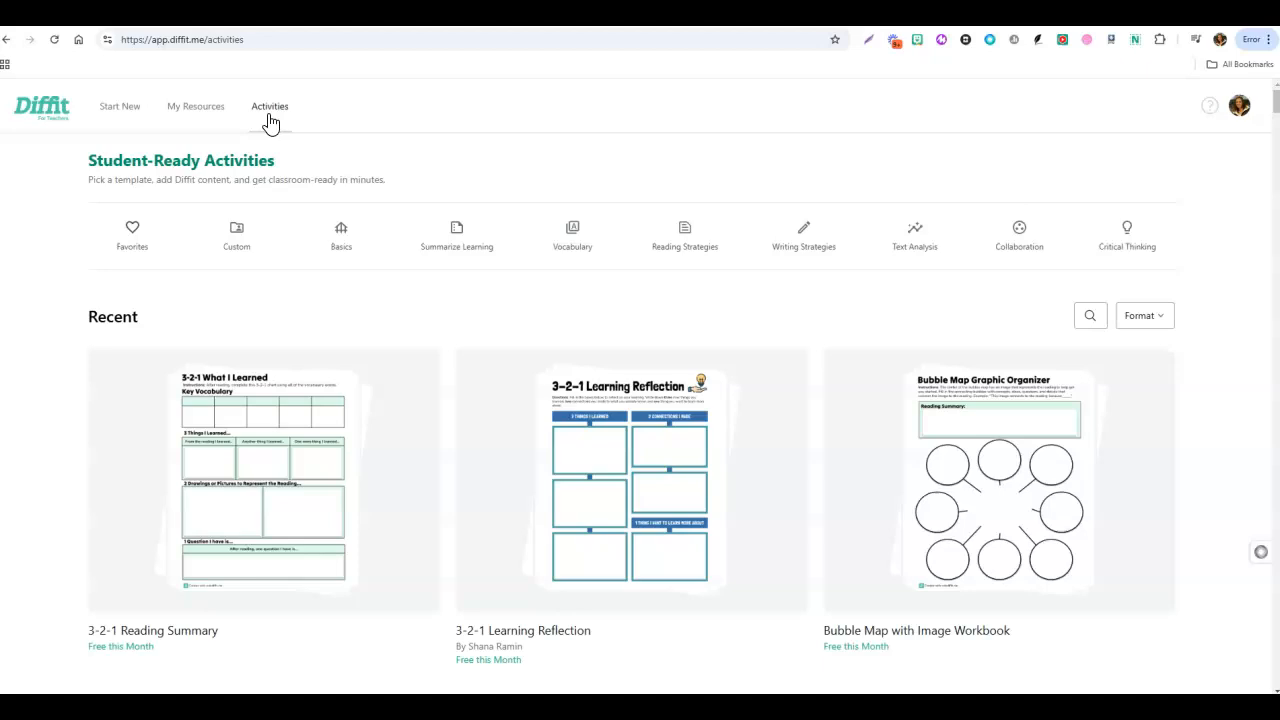
{"action": "scroll", "coordinate": [446, 418], "scroll_direction": "down", "scroll_amount": 2}
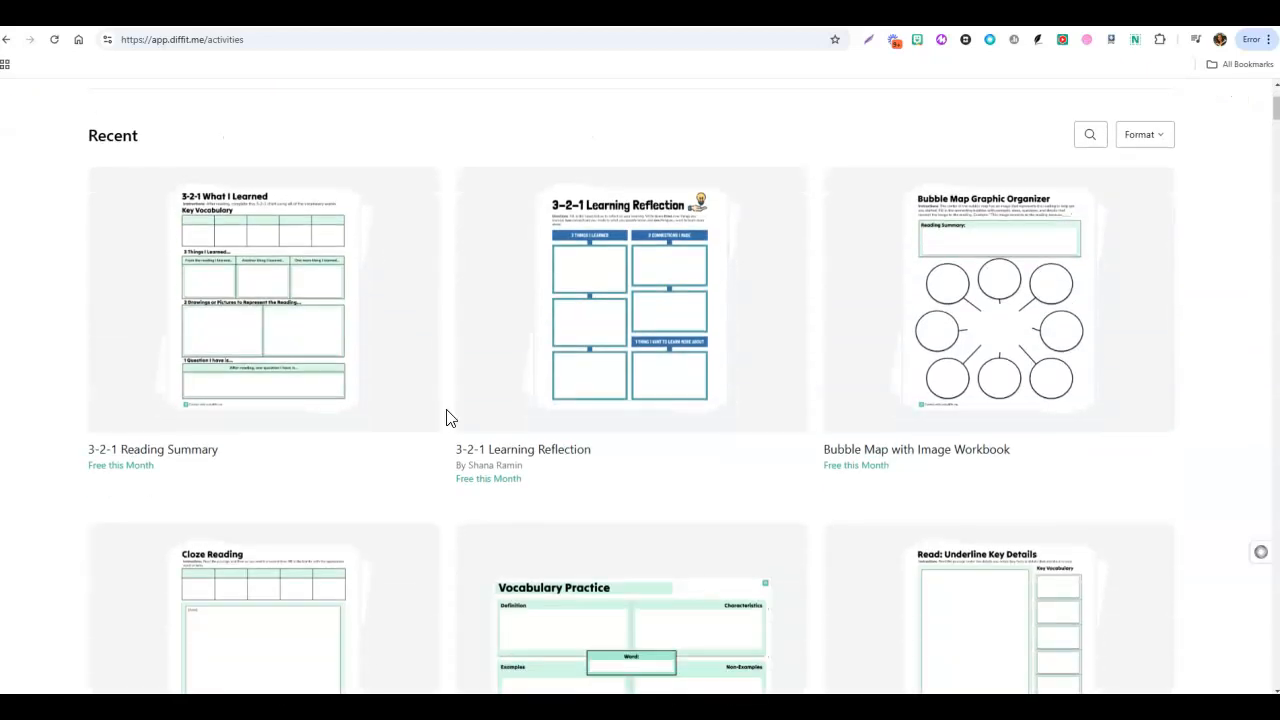
{"action": "scroll", "coordinate": [446, 418], "scroll_direction": "up", "scroll_amount": 2}
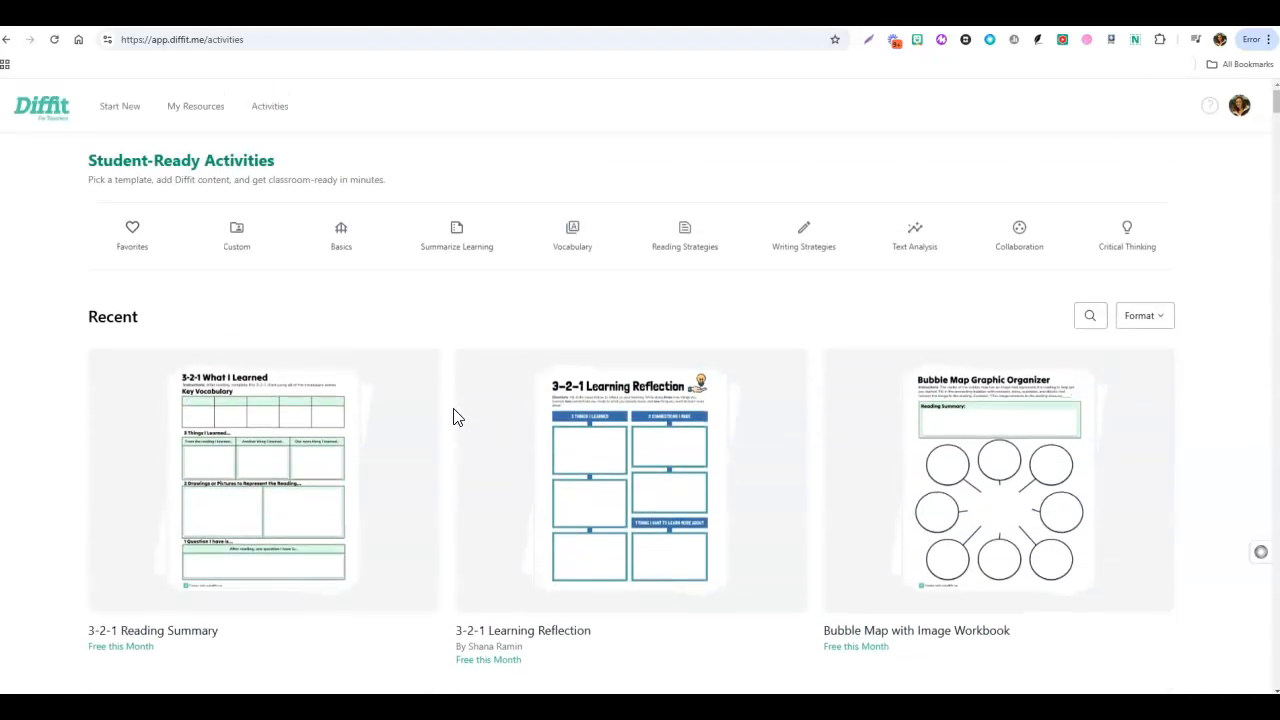
{"action": "left_click", "coordinate": [116, 121]}
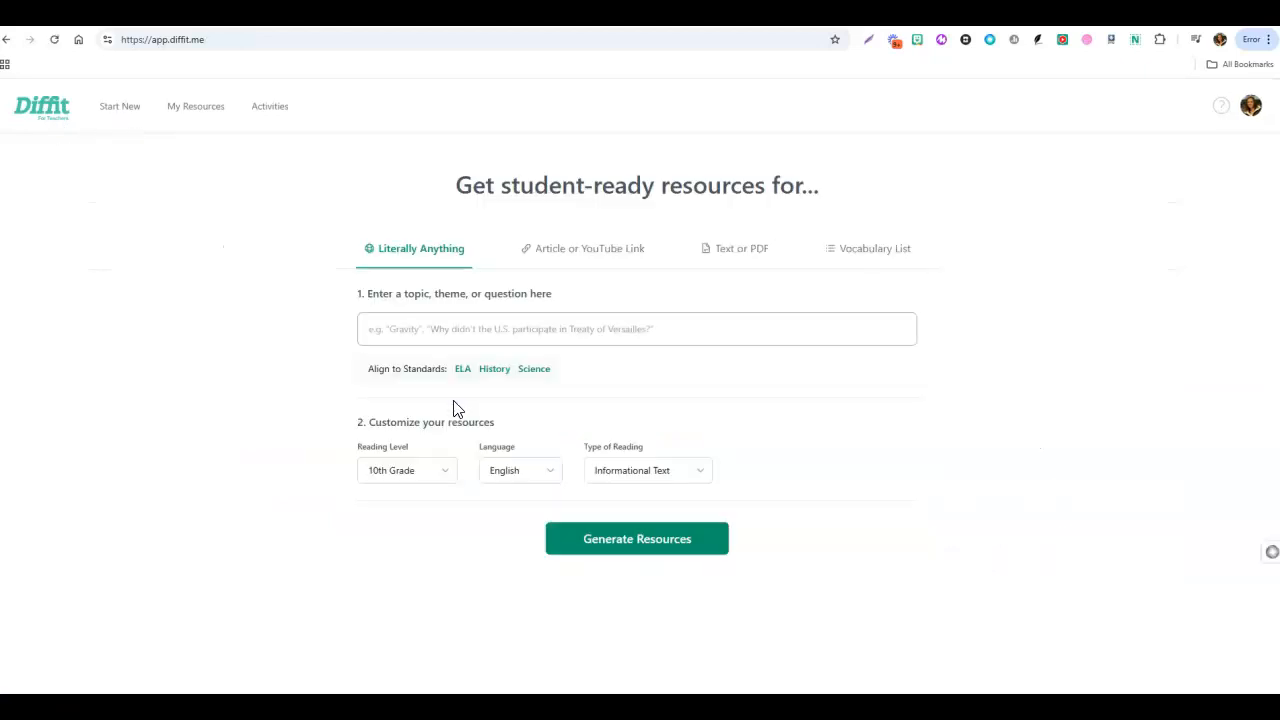